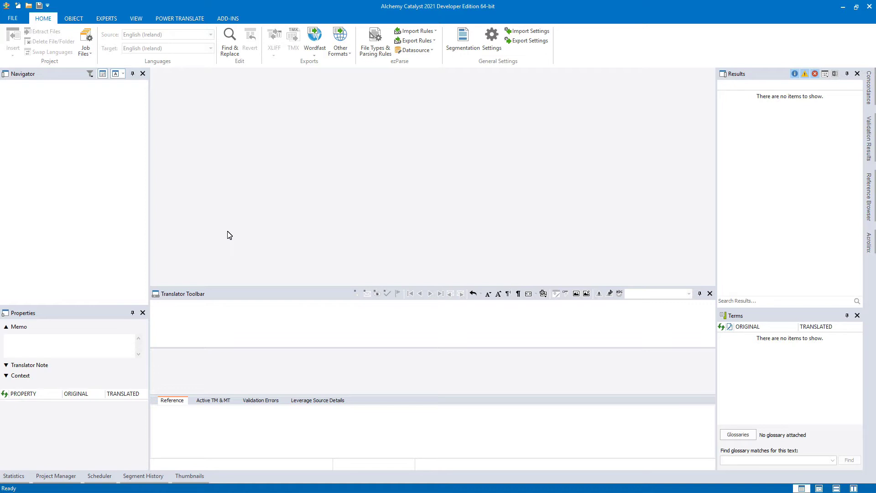
Open the Project Manager window and switch it between pinned and auto-hide, leaving it docked.
click(56, 476)
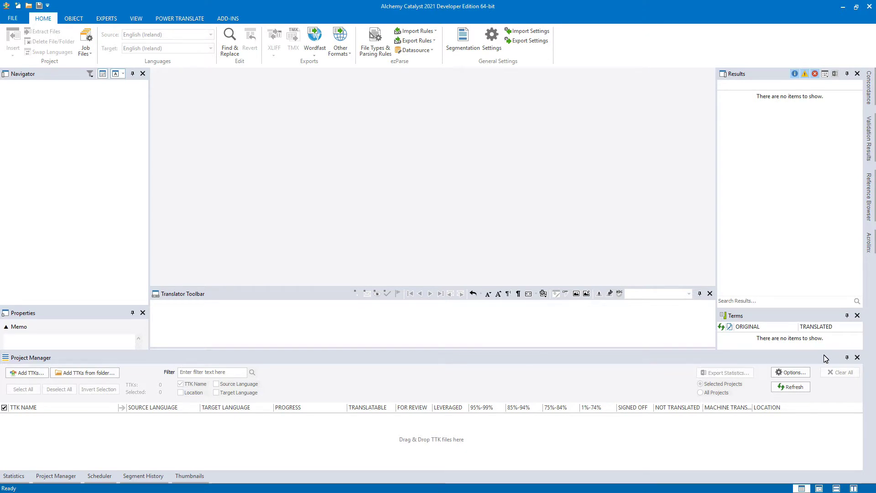
click(847, 358)
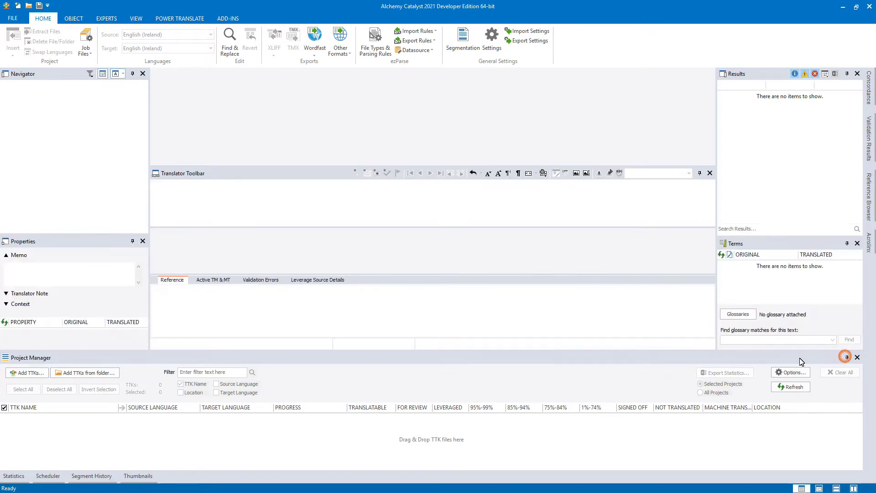
click(847, 359)
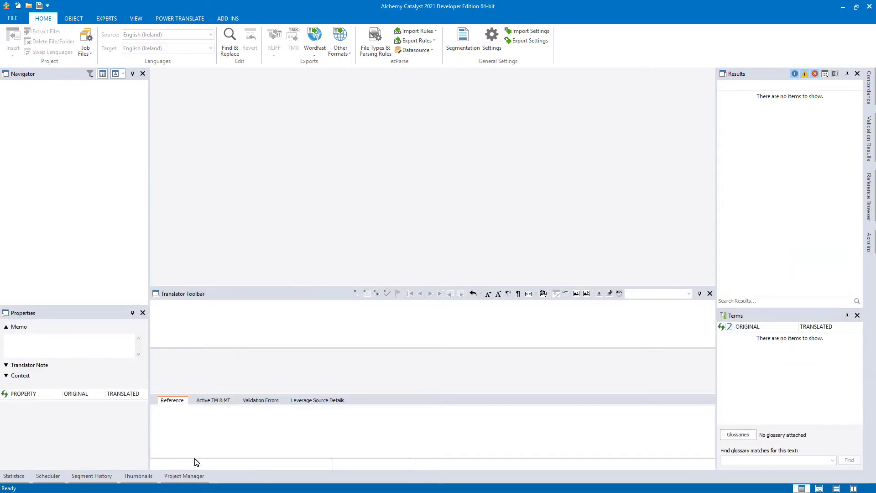
mouse_move(171, 479)
drag(313, 359, 439, 452)
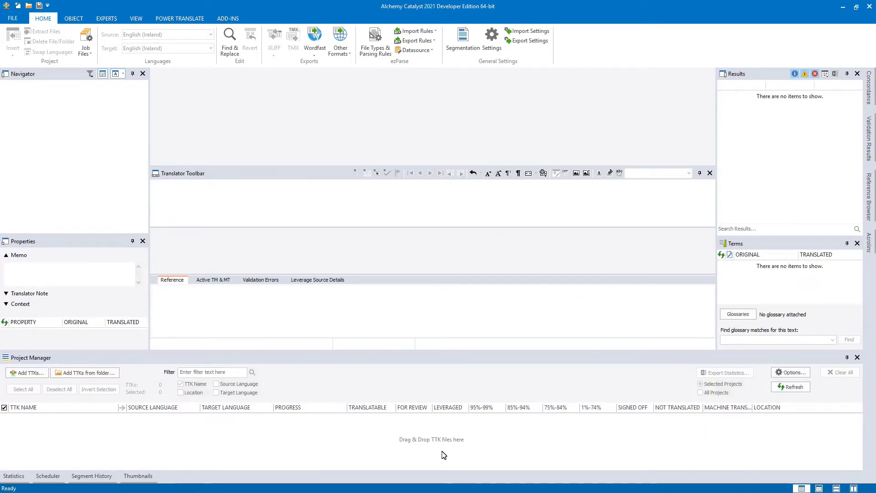
Close the Project Manager window, display it again, and set it to auto-hide.
click(858, 357)
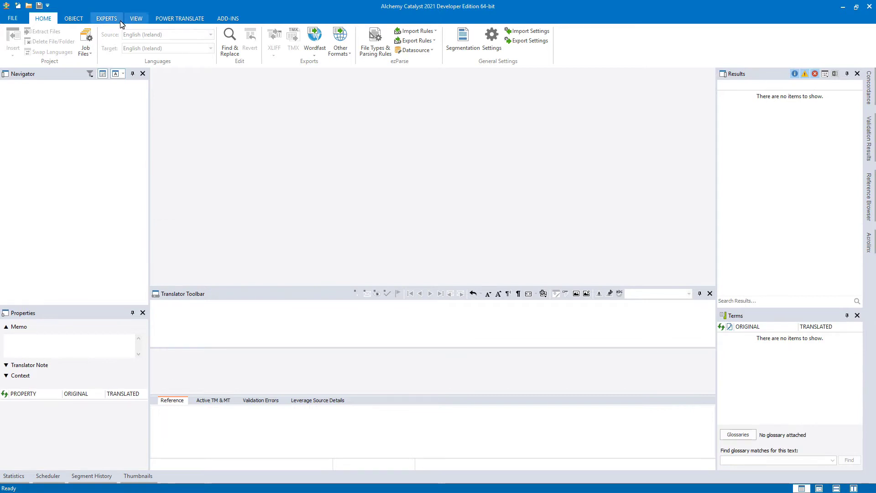
click(136, 19)
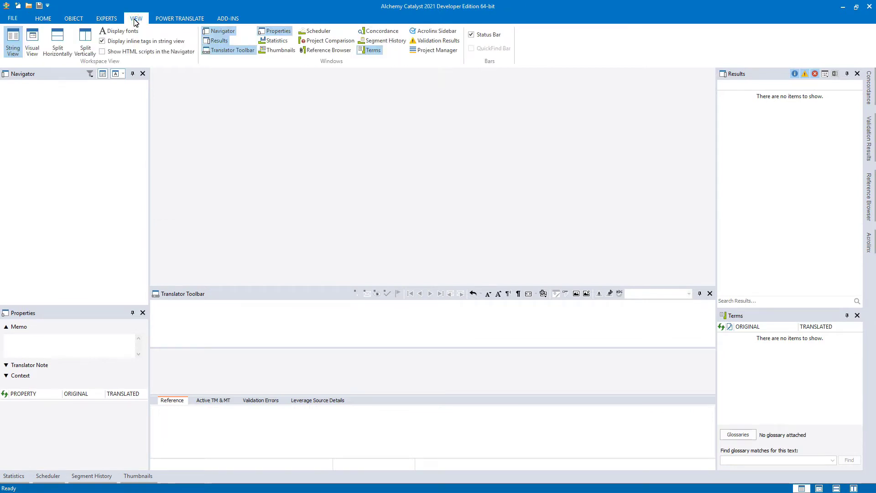
click(433, 52)
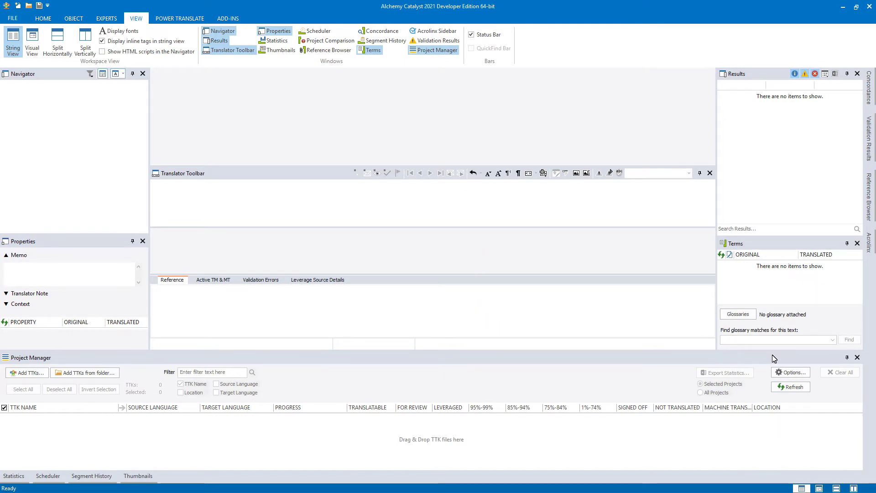
click(847, 359)
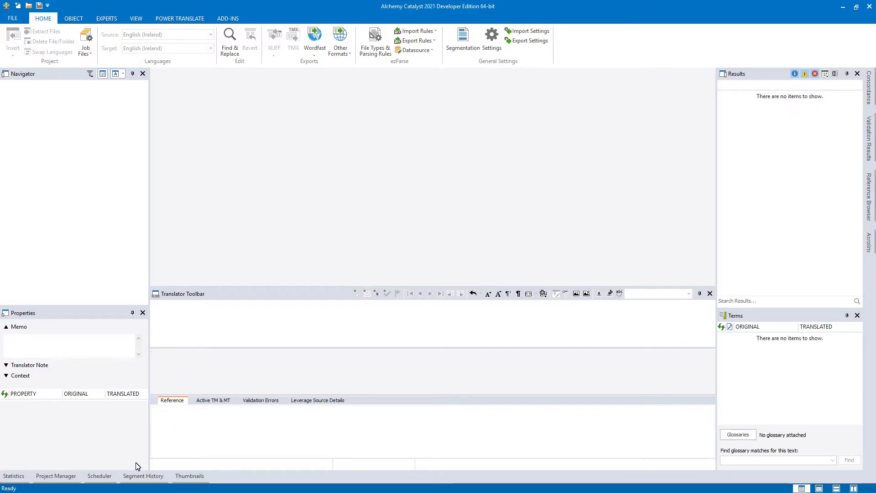
Open the Project Manager window and enlarge its height to cover most of the workspace.
click(64, 477)
drag(211, 349, 224, 236)
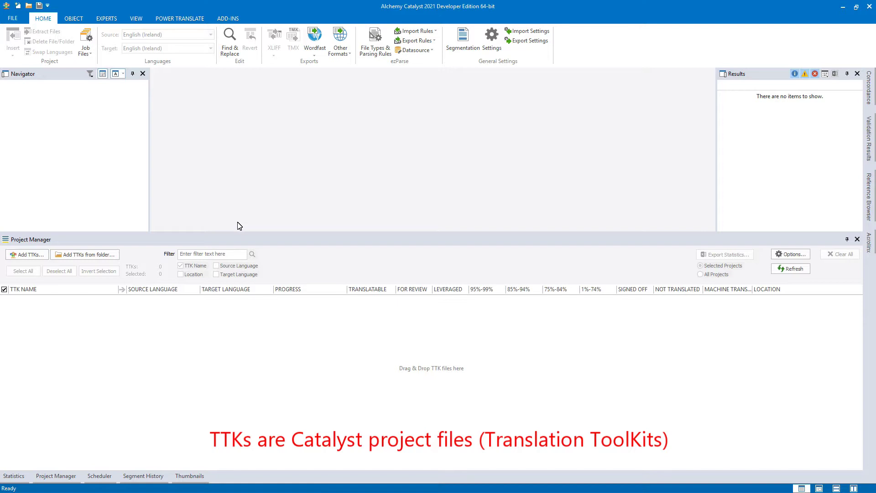
drag(242, 233, 241, 204)
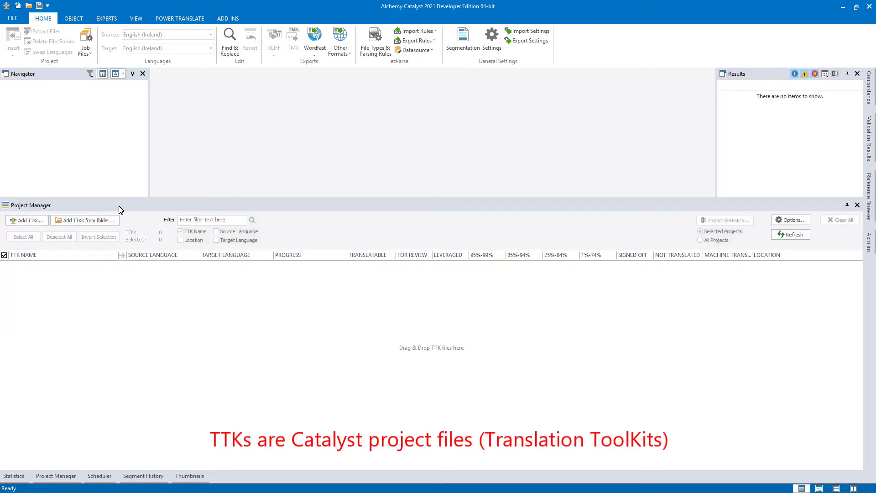
Add the single project file MyProject.ttk from the 2021Samples\Project Manager folder to the Project Manager.
click(37, 223)
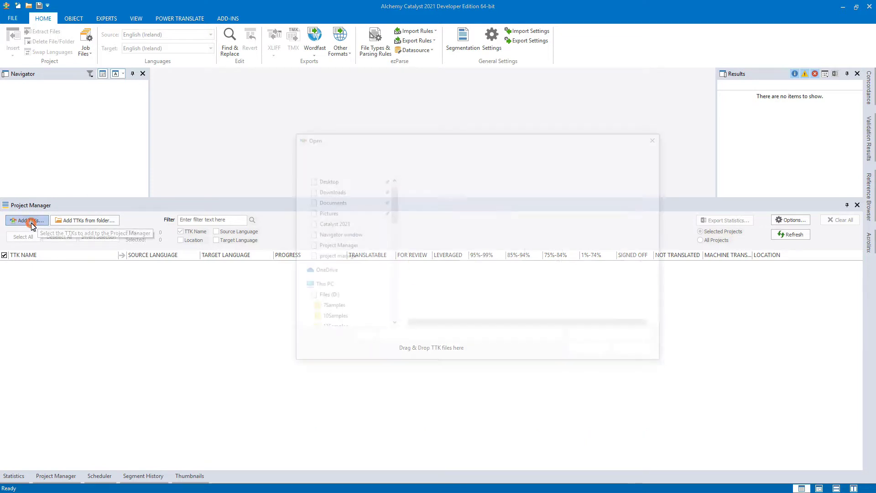
mouse_move(432, 246)
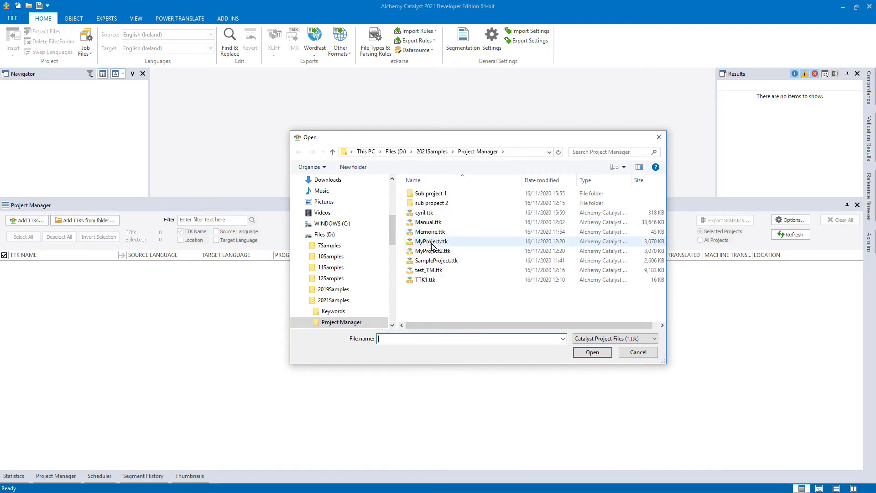
click(433, 245)
click(593, 352)
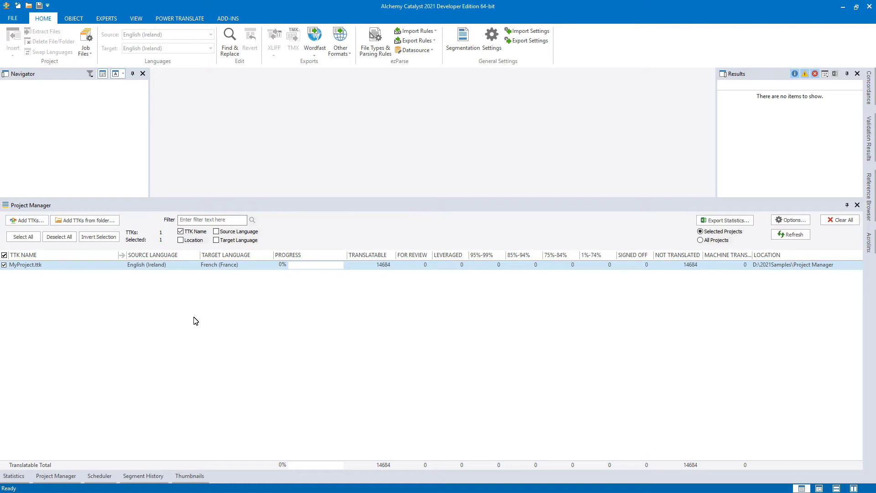
Add all TTKs from the Project Manager folder and enlarge the window to fit the whole project list.
click(91, 221)
click(341, 322)
click(588, 352)
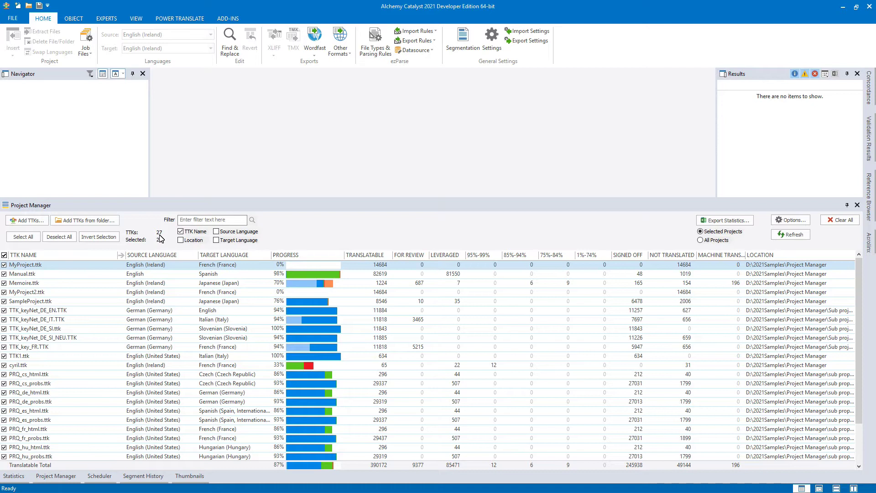
drag(286, 199, 289, 133)
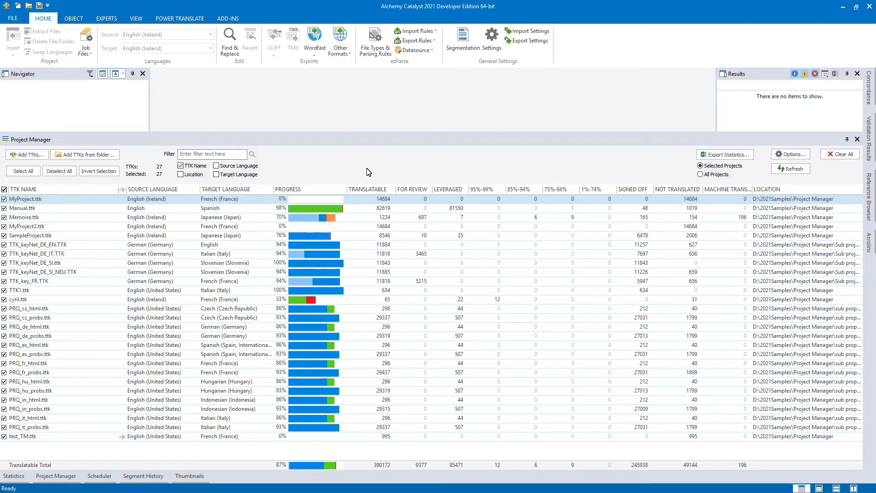
Move the Translatable column in front of Target Language, and remove it from the project list.
drag(371, 189, 224, 194)
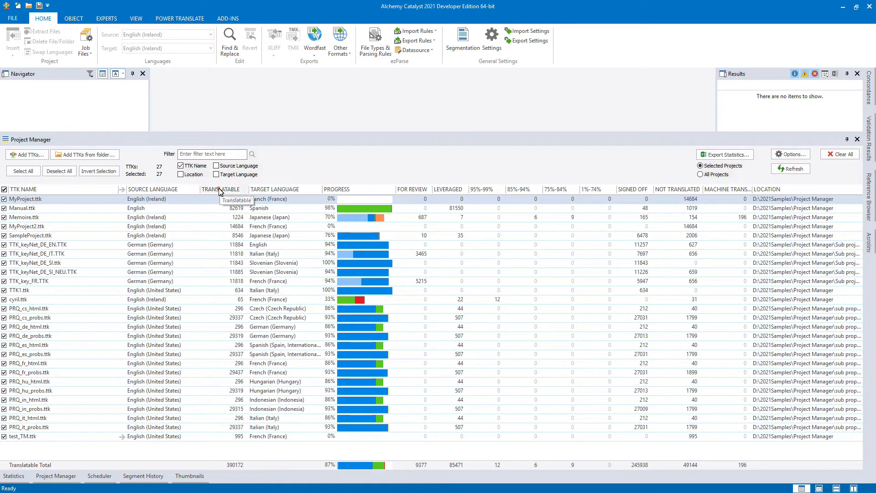
drag(221, 192, 223, 213)
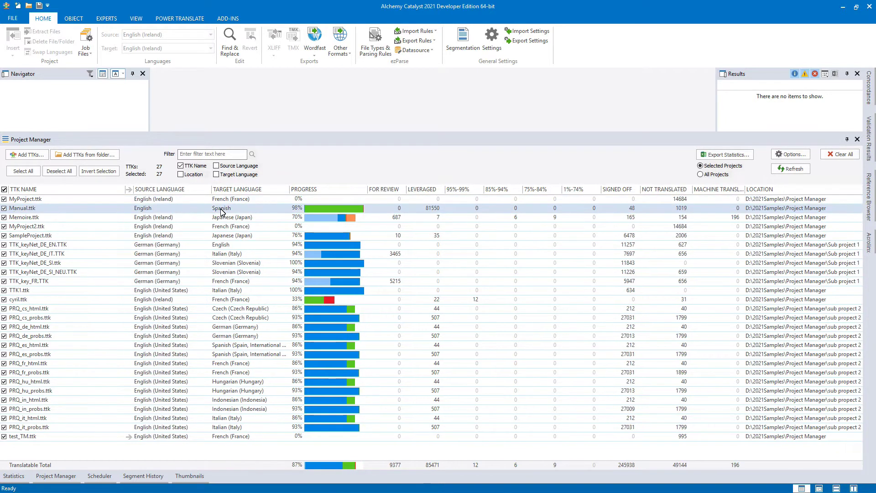
Restore the Translatable column in the project list and place it between Progress and For Review.
right_click(325, 188)
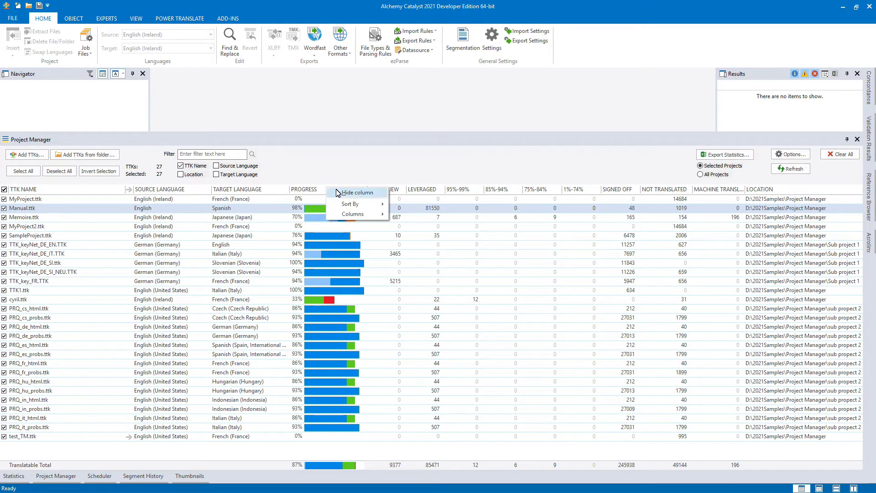
mouse_move(355, 215)
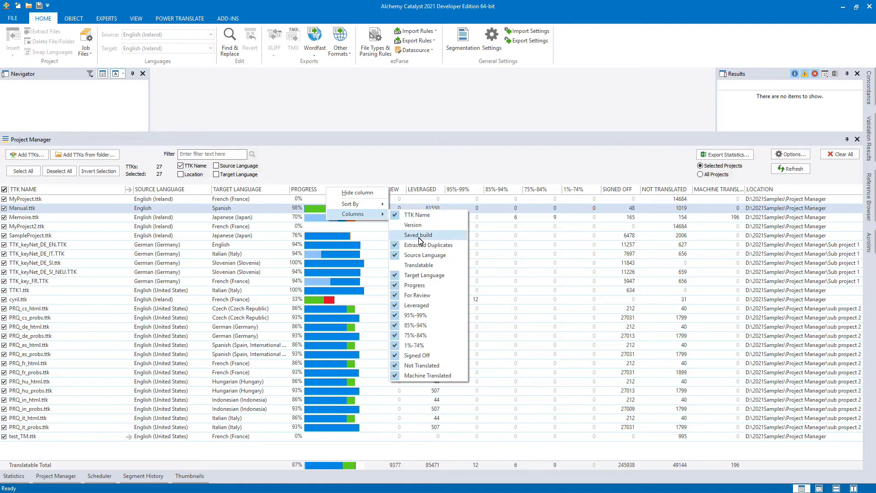
click(418, 264)
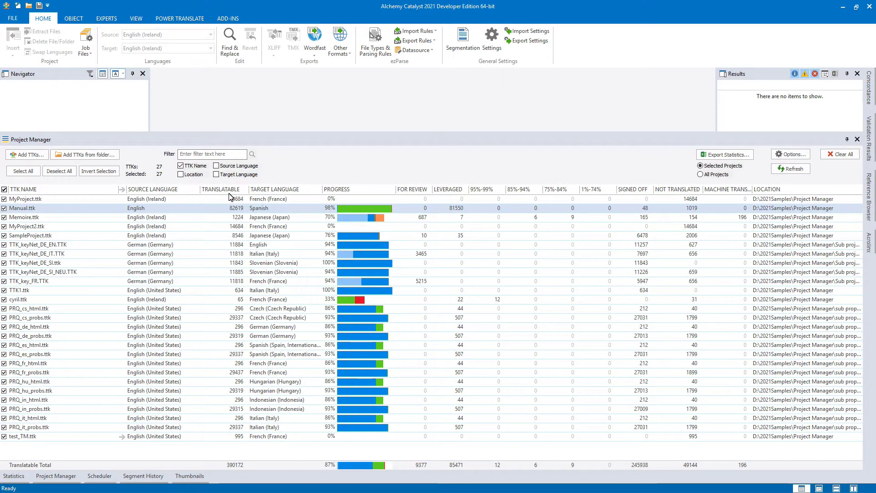
drag(226, 190, 394, 190)
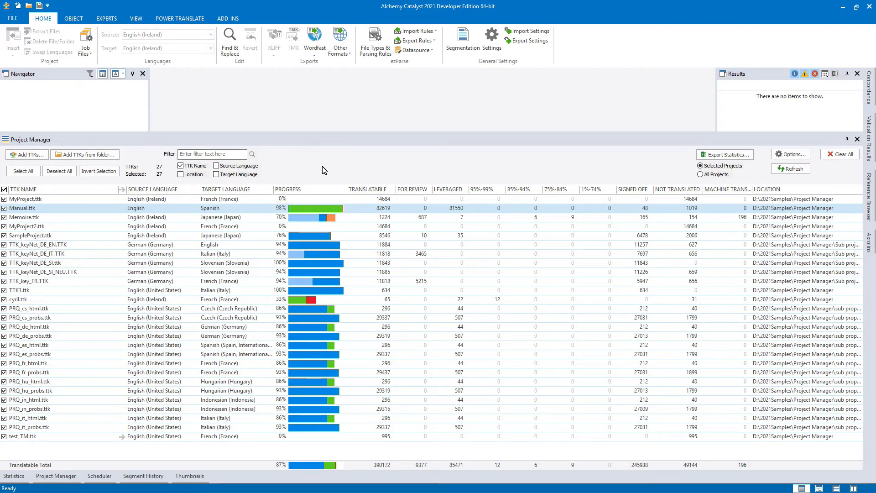
Sort the project list by target language in descending order.
click(258, 192)
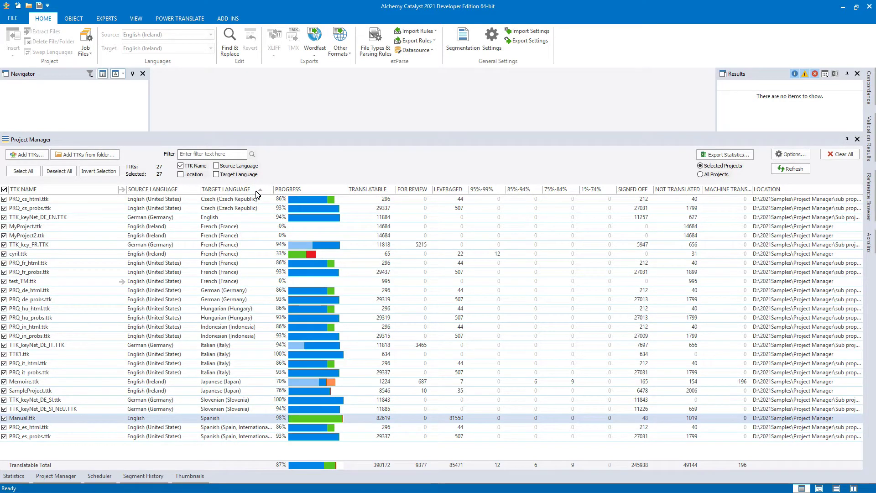
click(258, 191)
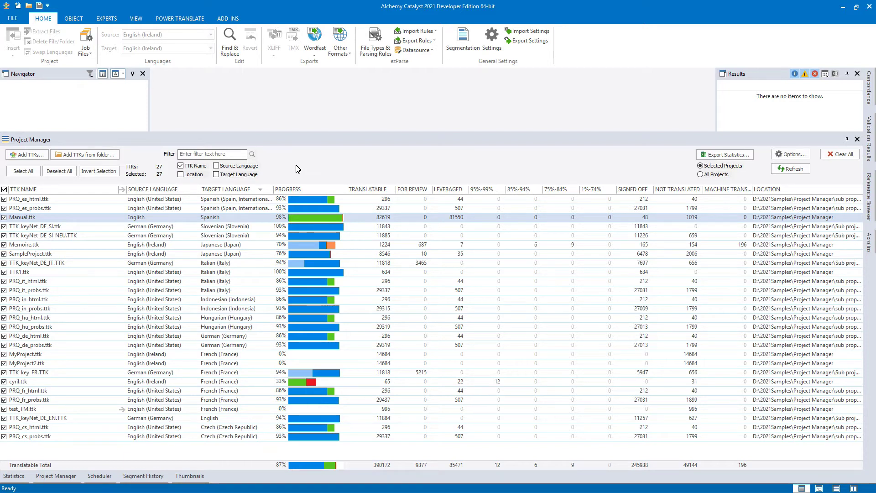
Filter the project list by TTK name with the text "Project", and clear the filter.
click(212, 154)
text(Project)
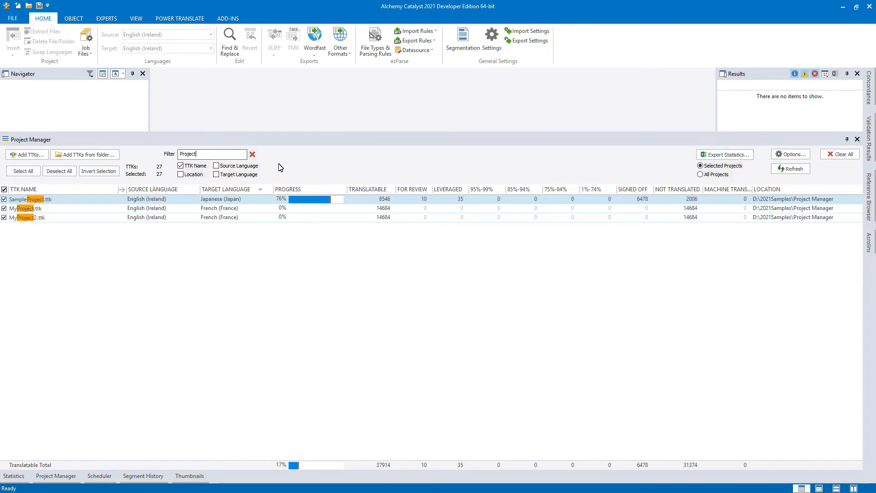
click(253, 155)
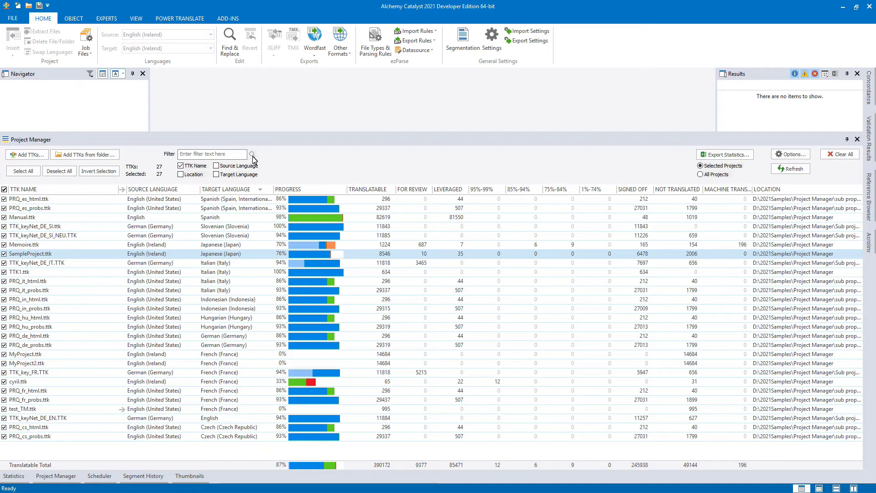
Include Target Language in the filter criteria and filter the project list for "japan".
click(216, 175)
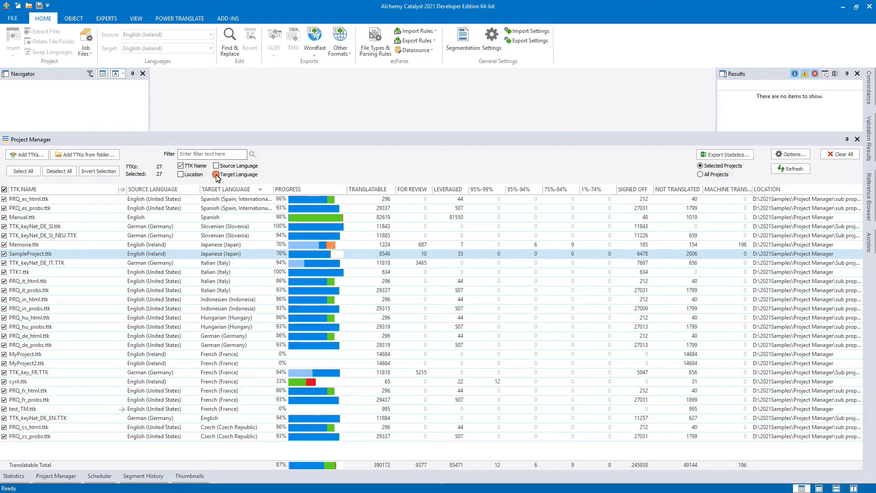
click(208, 154)
text(j)
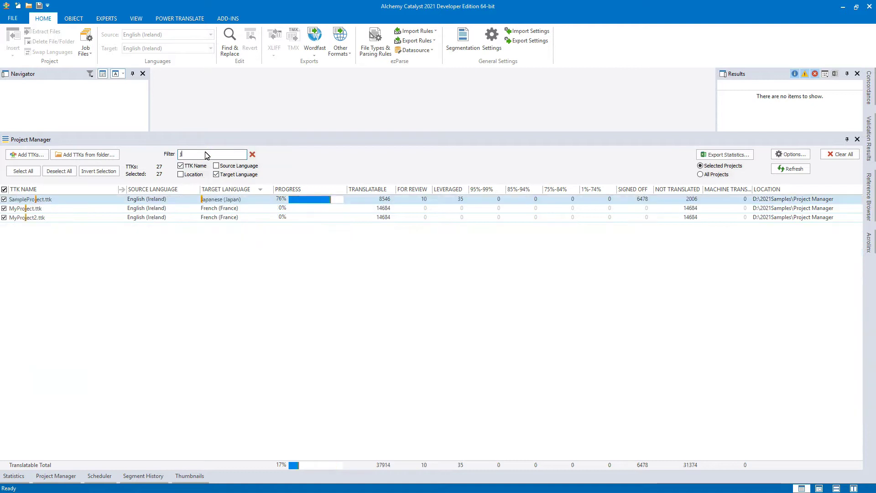
text(apan)
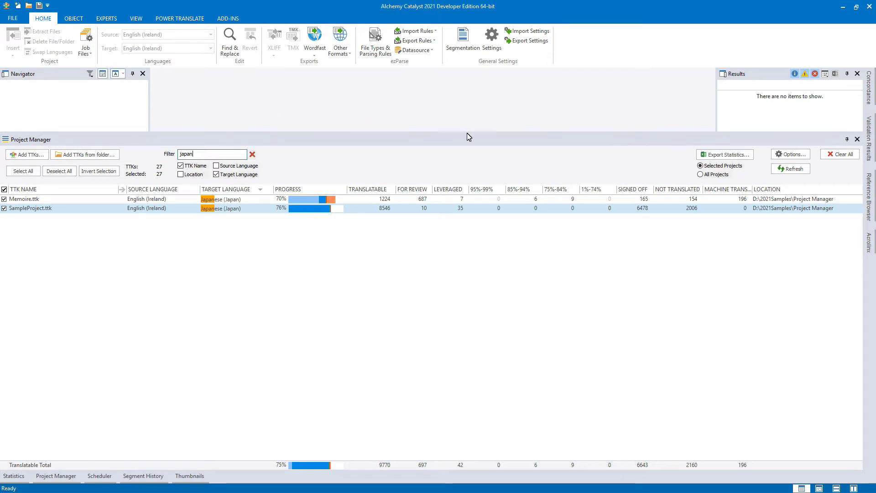
Export the selected projects' statistics to an Excel file named "japanese projects" in the 2021Samples folder.
click(726, 154)
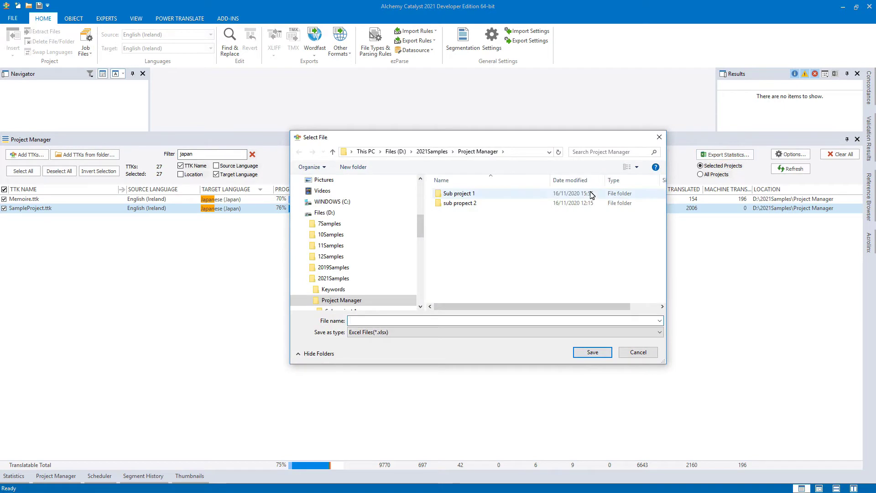
click(340, 280)
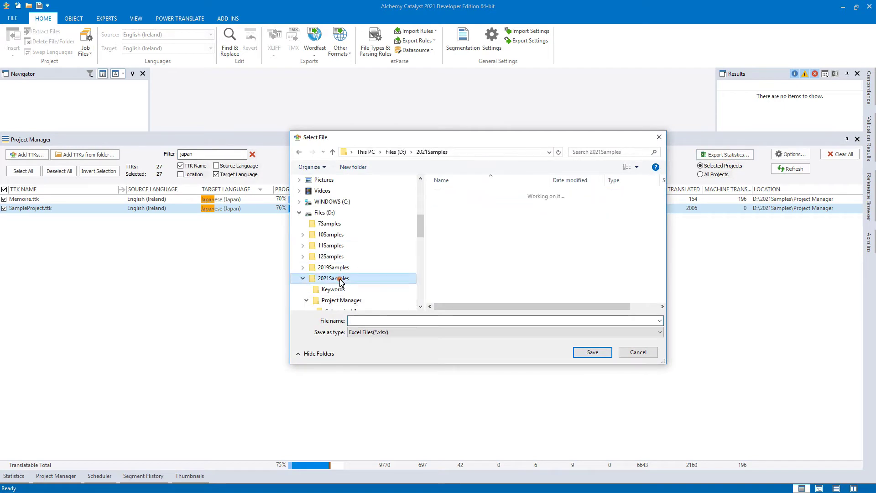
click(384, 322)
text(japanese projects)
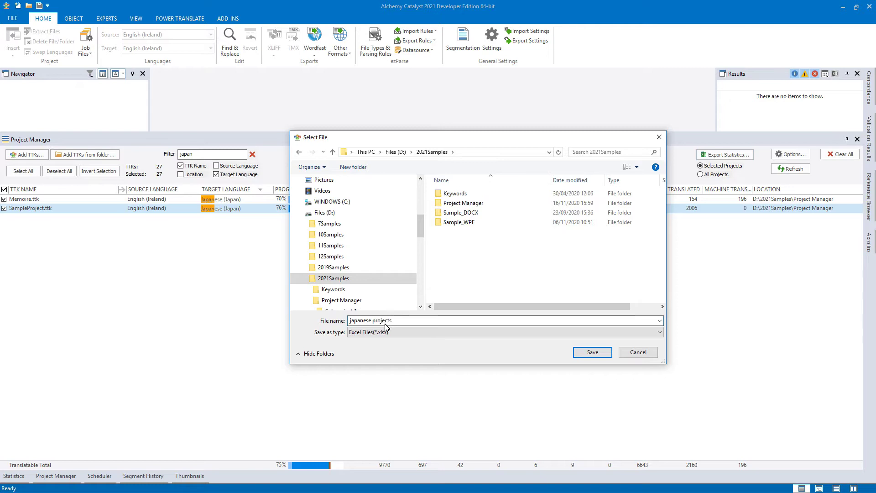
click(587, 357)
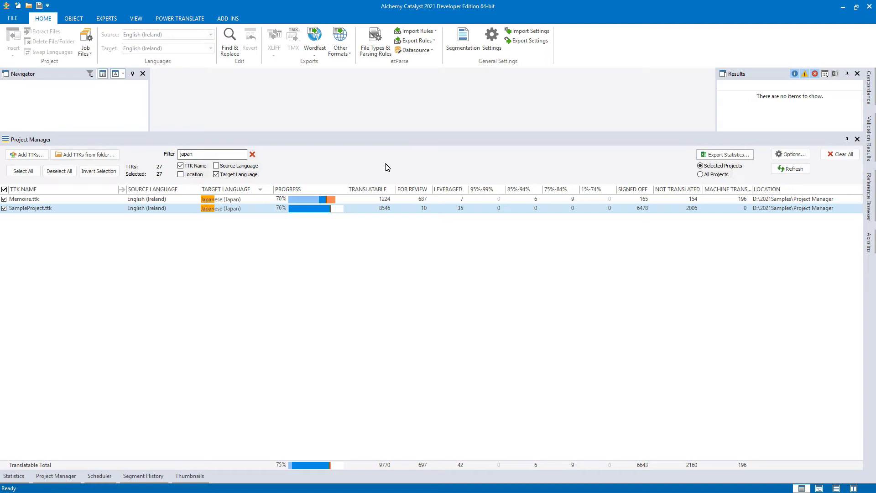
Switch to File Explorer and open the exported japanese projects.xlsx to review the statistics.
key(alt+Tab)
key(alt+Tab)
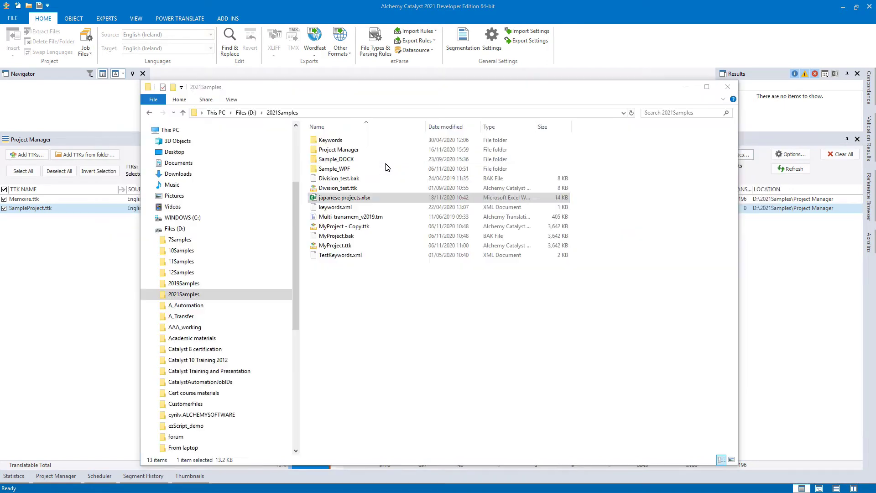
double_click(350, 198)
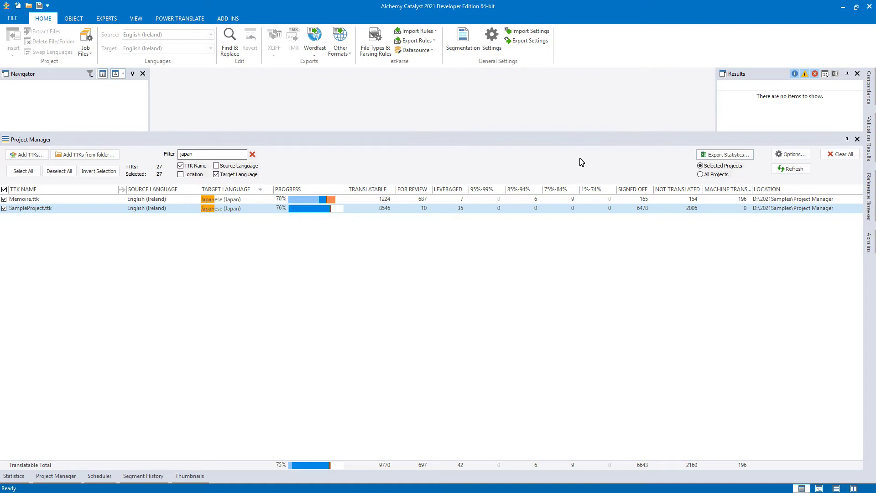
Set the statistics export scope to All Projects.
click(700, 176)
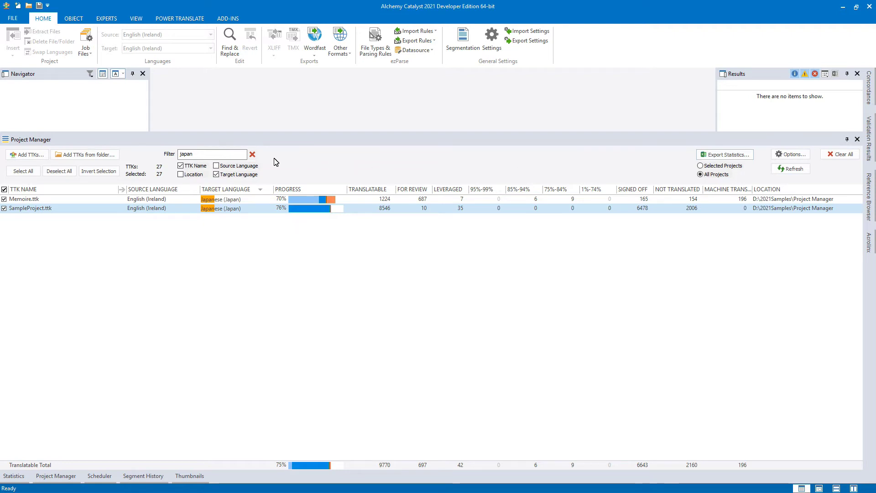
Clear the project filter and review the Project Manager options, keeping the current settings.
click(251, 156)
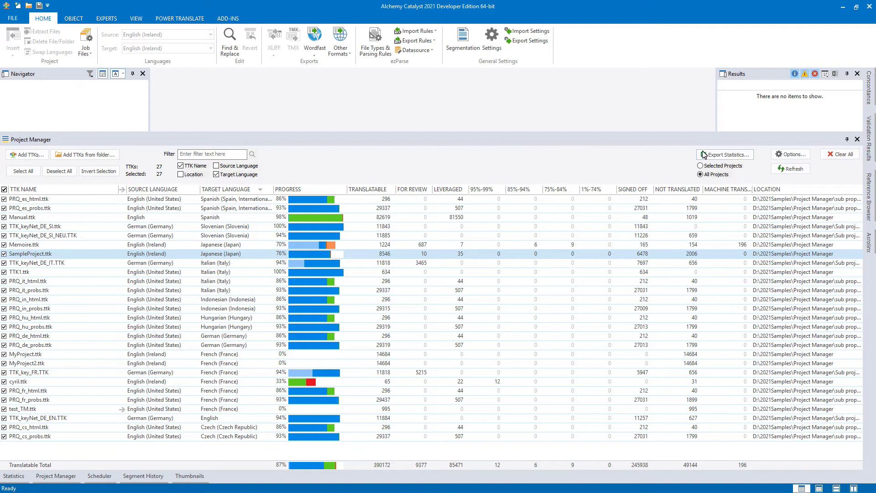
click(791, 154)
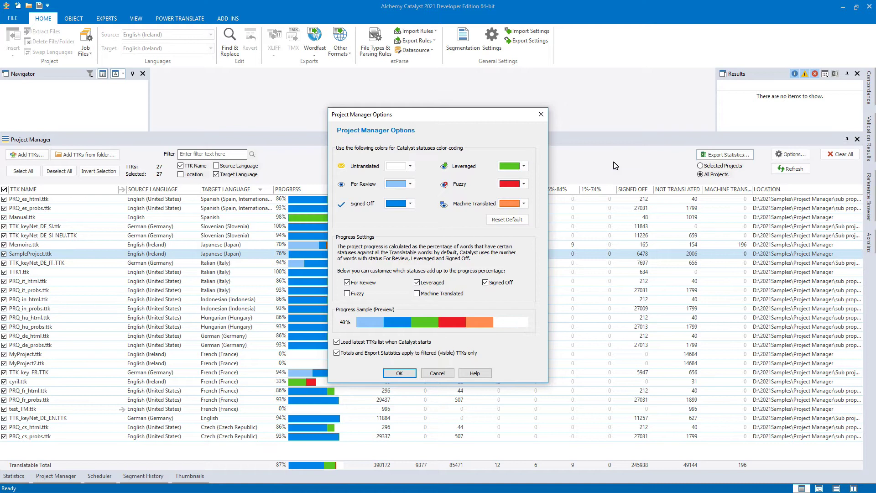
click(398, 372)
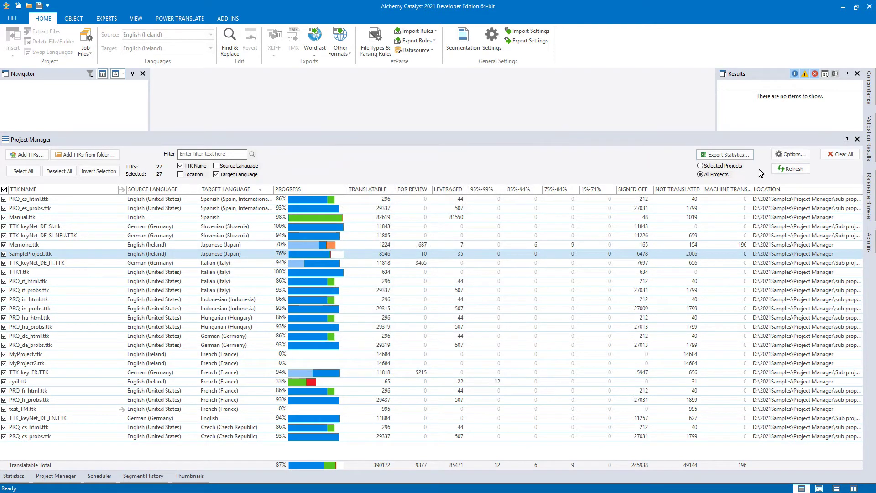
Refresh the project list and clear all TTKs from the Project Manager.
click(792, 173)
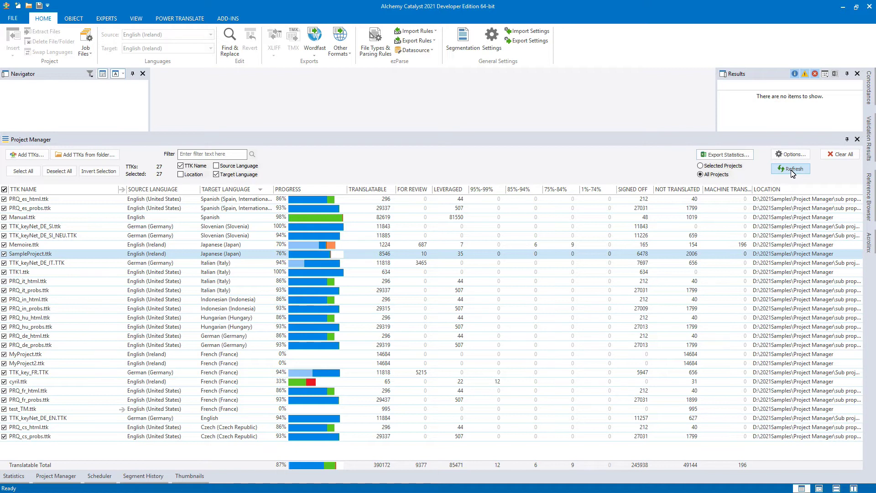
click(838, 157)
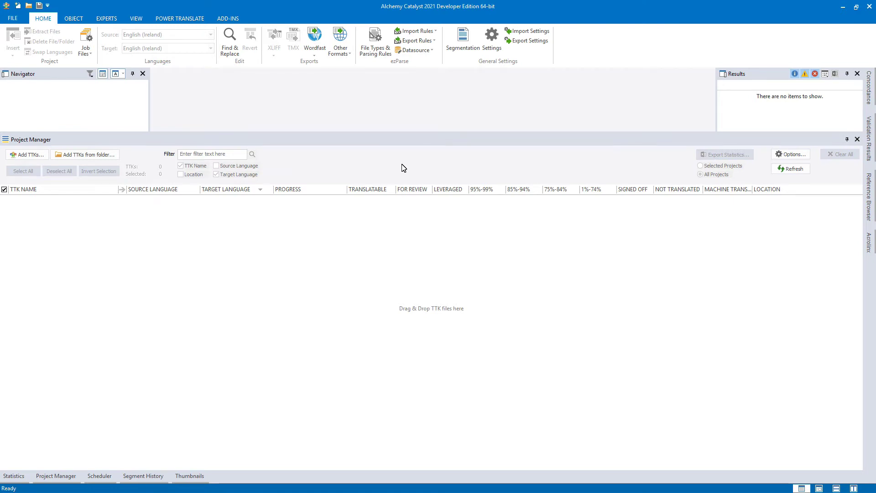
Add the TTKs of the "sub propect 2" folder from File Explorer, followed by all projects in the 2021Samples\Project Manager folder.
key(alt+Tab)
drag(341, 150, 96, 255)
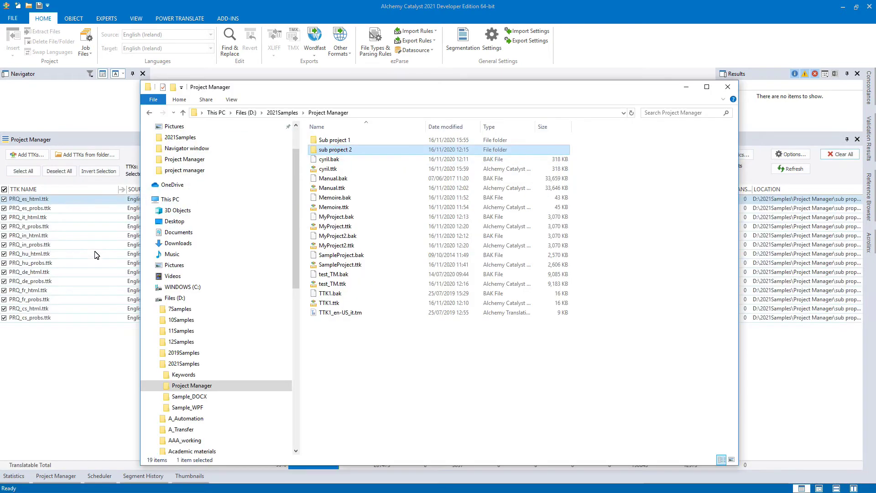
key(alt+Tab)
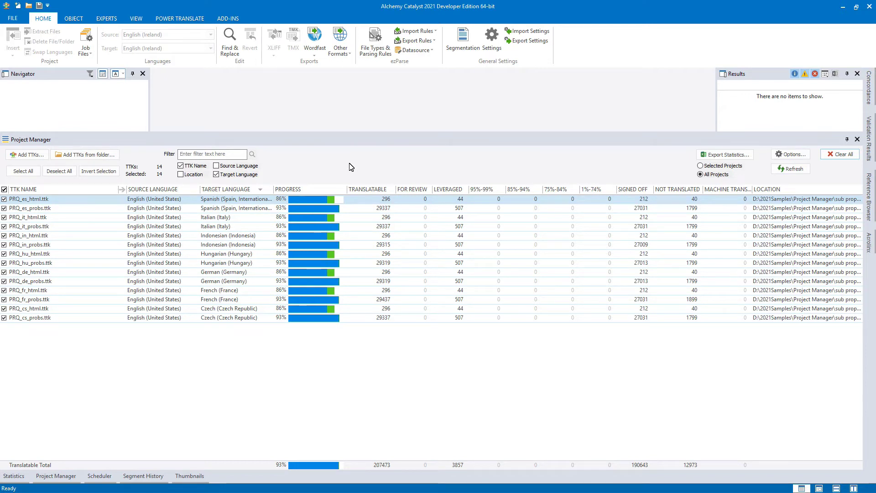
key(alt+Tab)
key(alt+Tab)
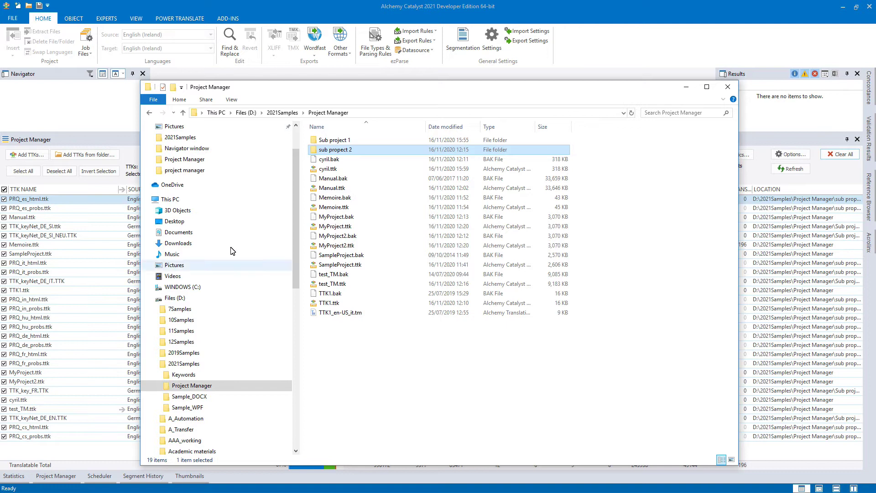
click(127, 145)
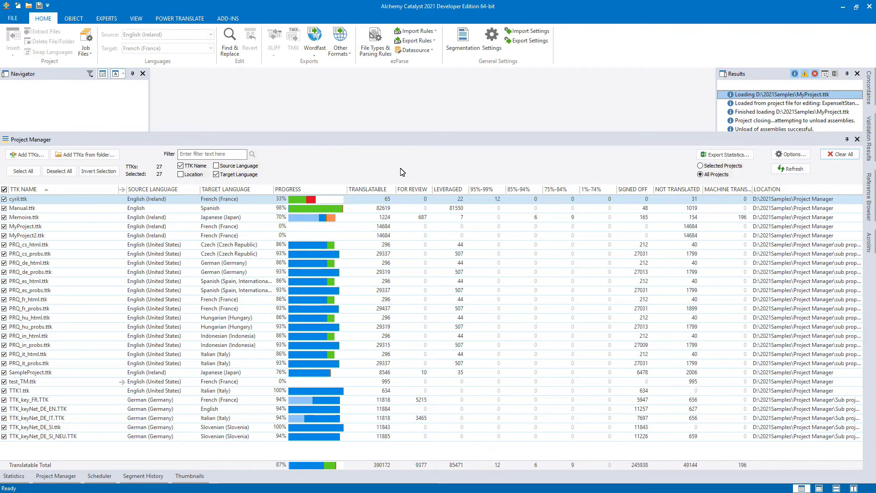
Remove cyril.ttk from the project list.
right_click(139, 201)
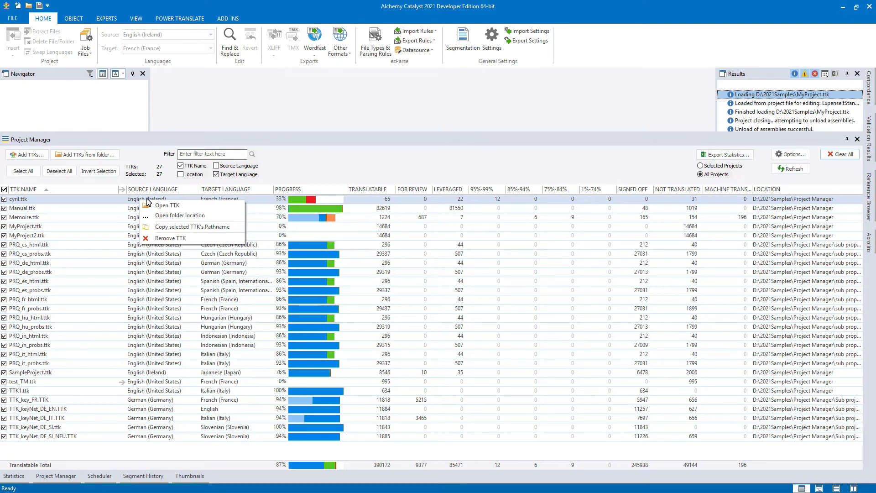
click(172, 238)
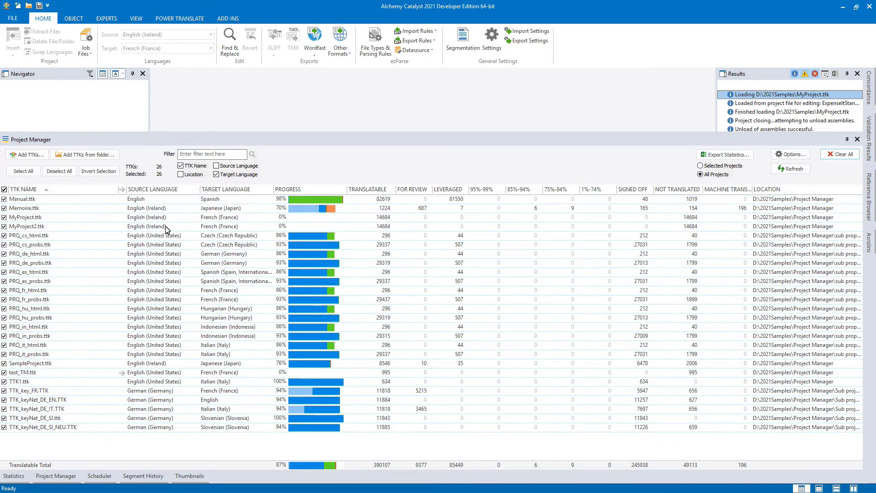
Open the folder location of Manual.ttk from the project list and close the folder window.
right_click(150, 200)
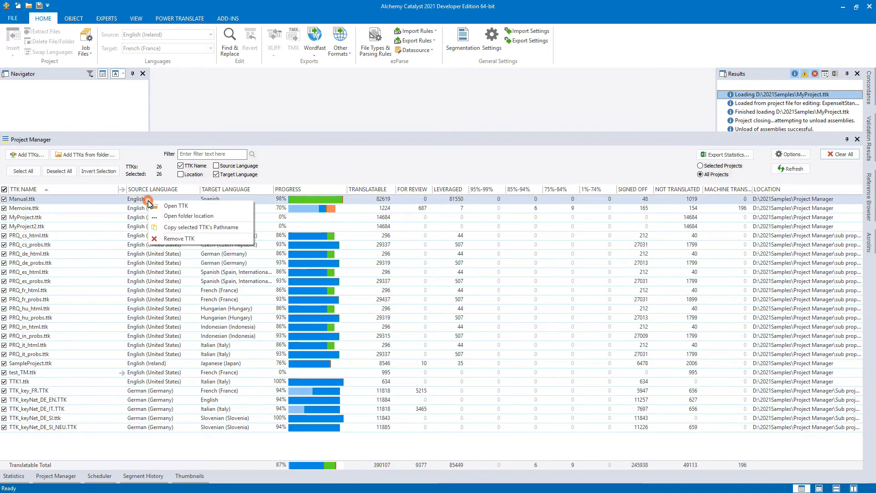
click(181, 216)
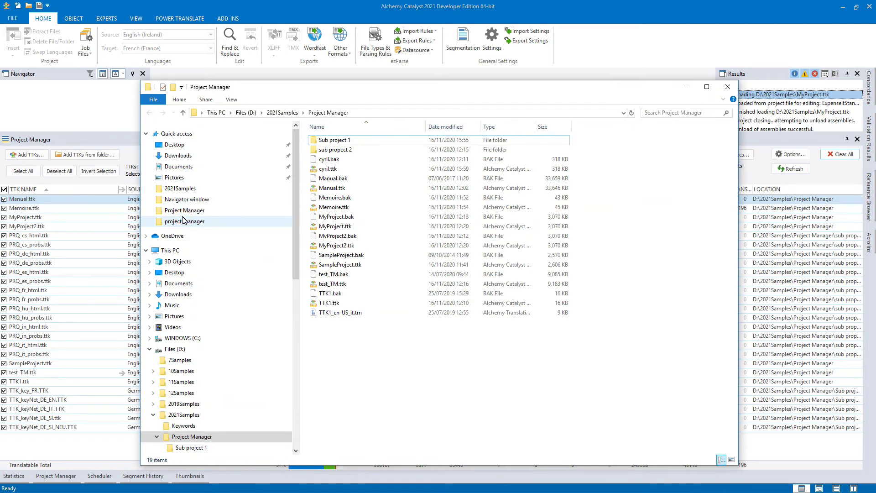
click(726, 88)
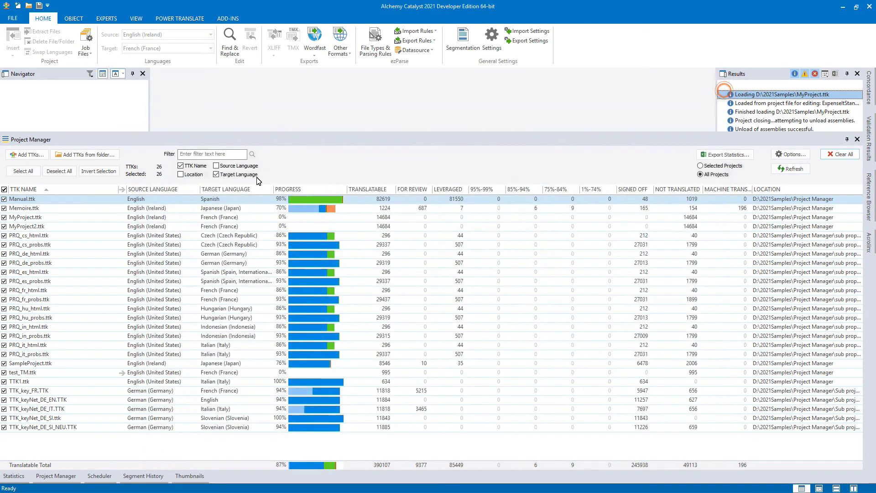
Copy the pathname of Manual.ttk, paste it into a new Notepad document to check it, and close Notepad without saving.
right_click(156, 201)
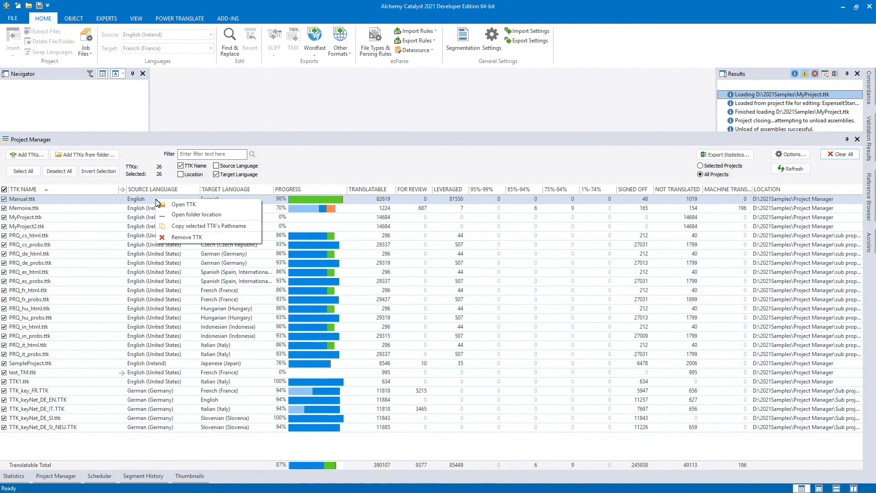
click(185, 226)
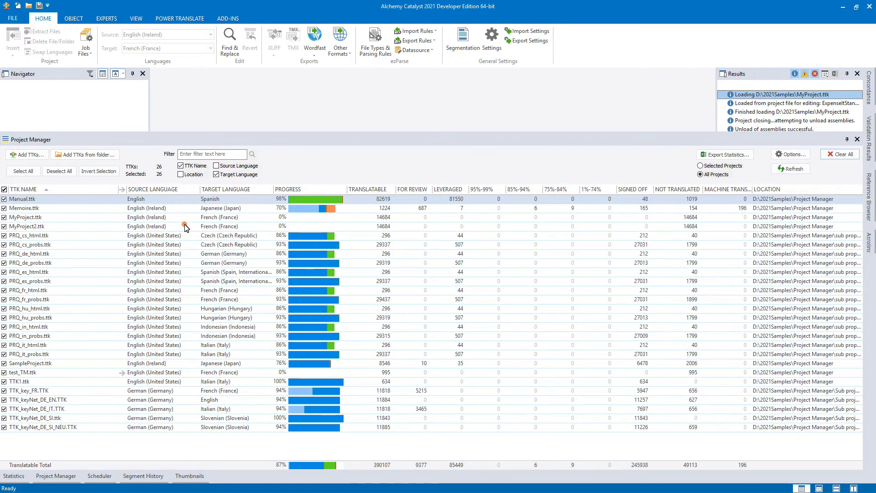
key(super+r)
text(notepad)
click(77, 473)
key(ctrl+v)
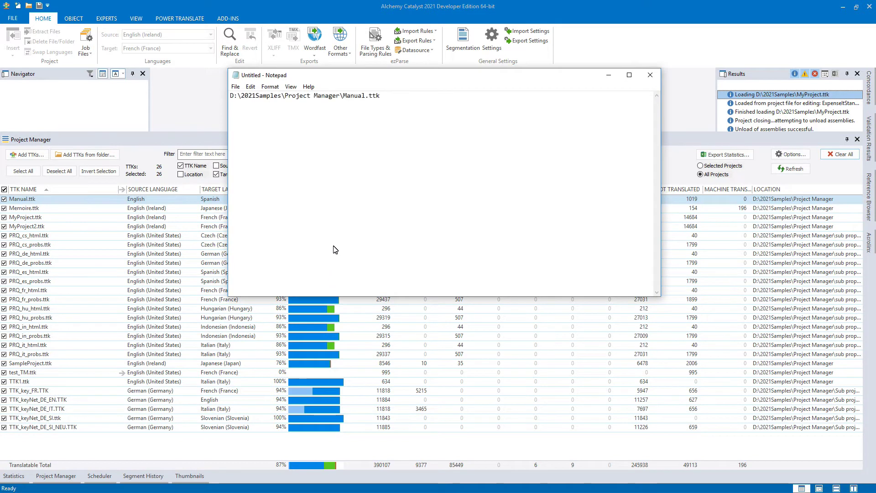
click(650, 76)
click(448, 253)
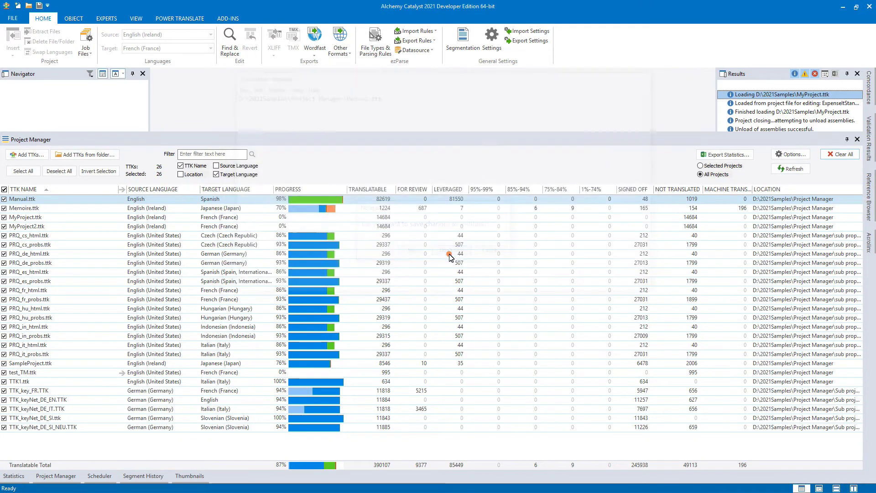
Open MyProject.ttk and MyProject2.ttk together from the project list and make MyProject.ttk the active project.
click(137, 219)
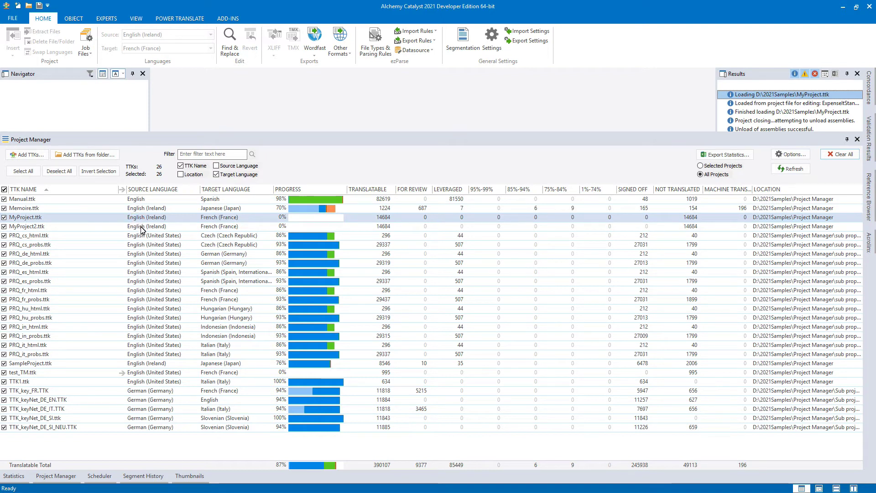
shift+click(85, 227)
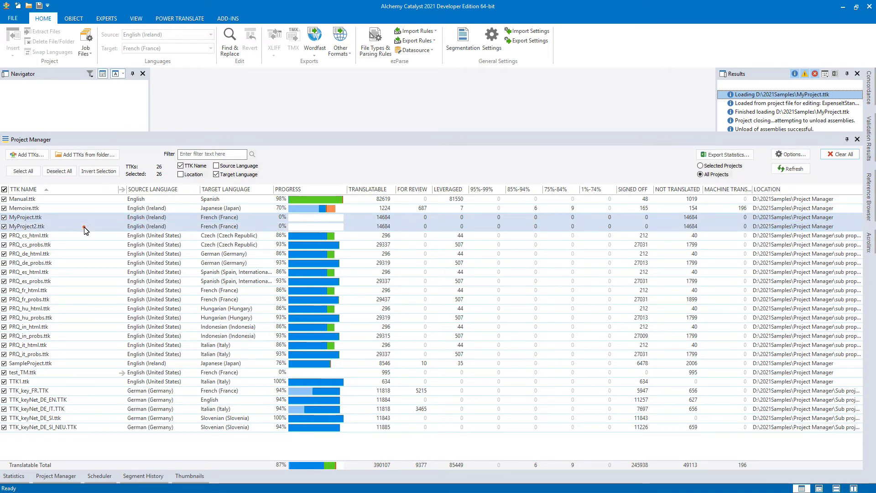
right_click(129, 228)
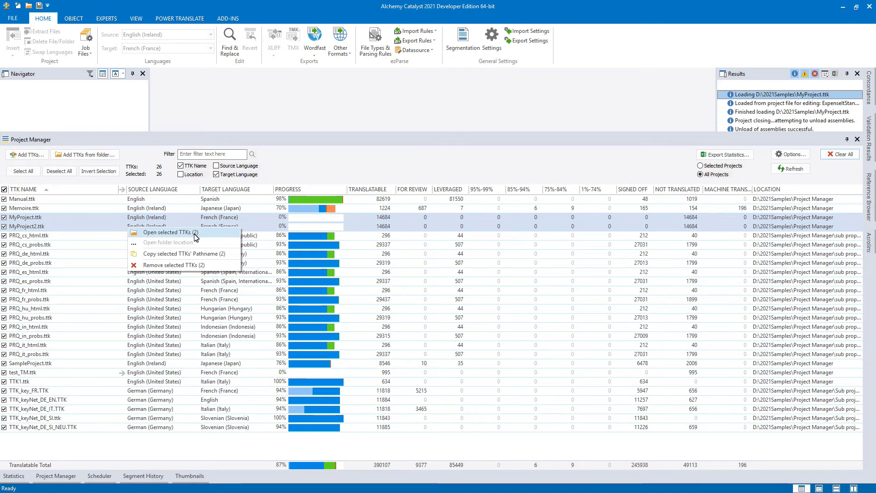
click(170, 232)
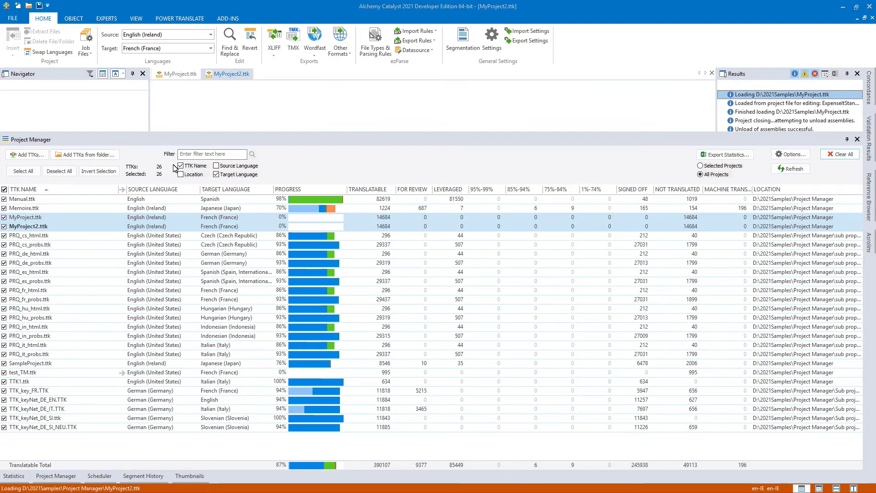
click(180, 75)
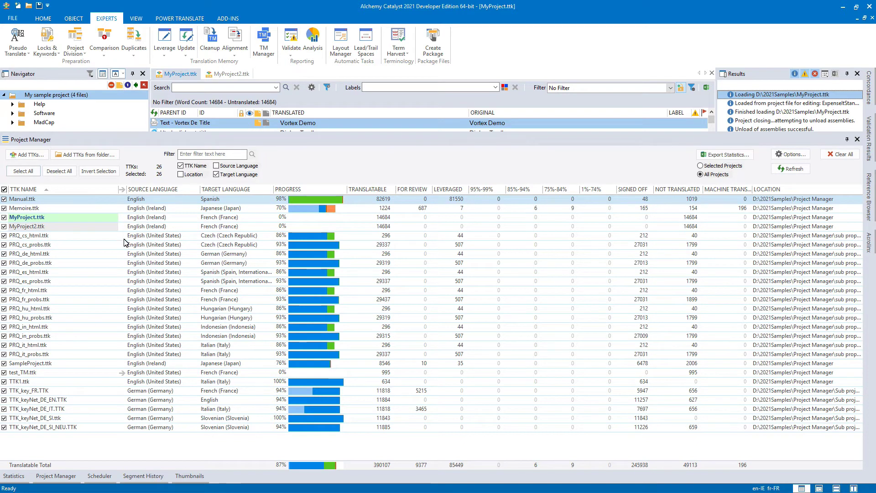
Limit the project selection to PRQ_de_html.ttk and PRQ_de_probs.ttk.
click(64, 171)
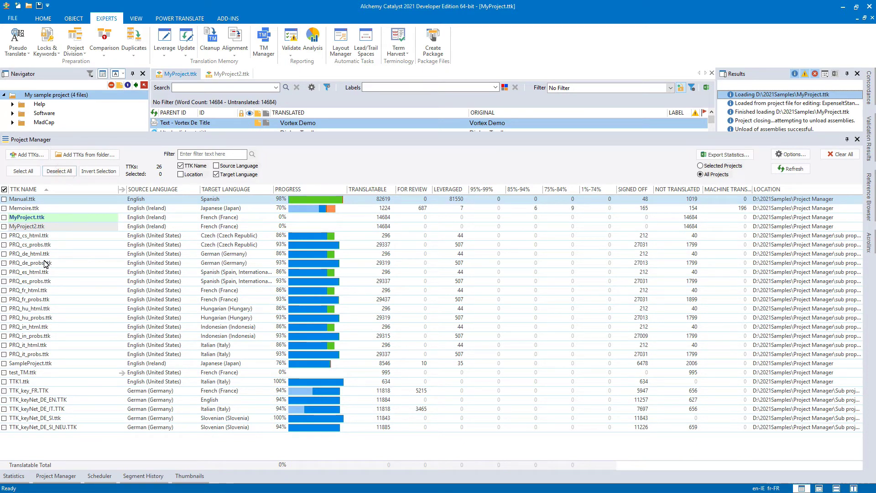
click(4, 254)
click(4, 263)
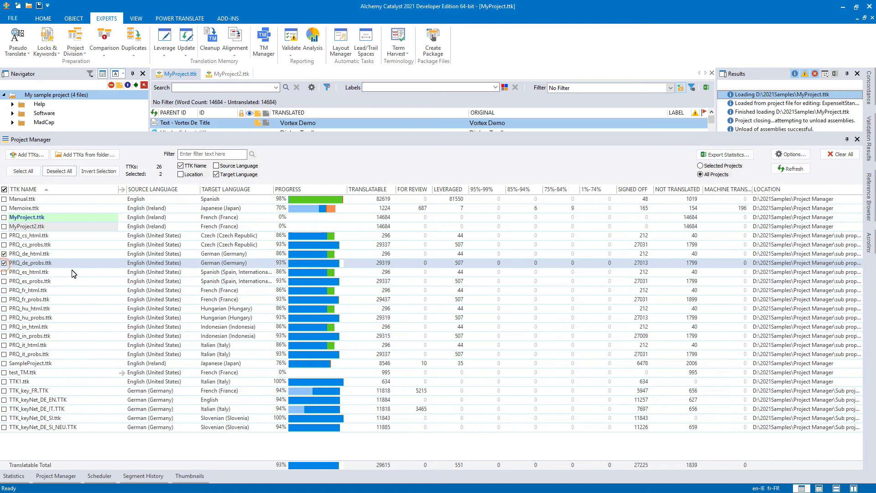
Export duplicates from the selected TTKs to Duplicates.ttk in 2021Samples with the Duplicates Expert, adding that TTK to the Project Manager.
click(136, 38)
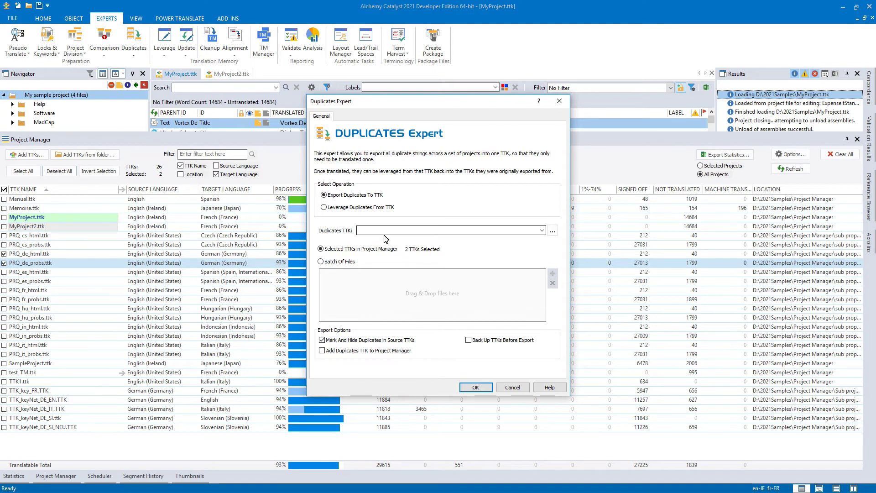
click(553, 232)
text(Duplicates)
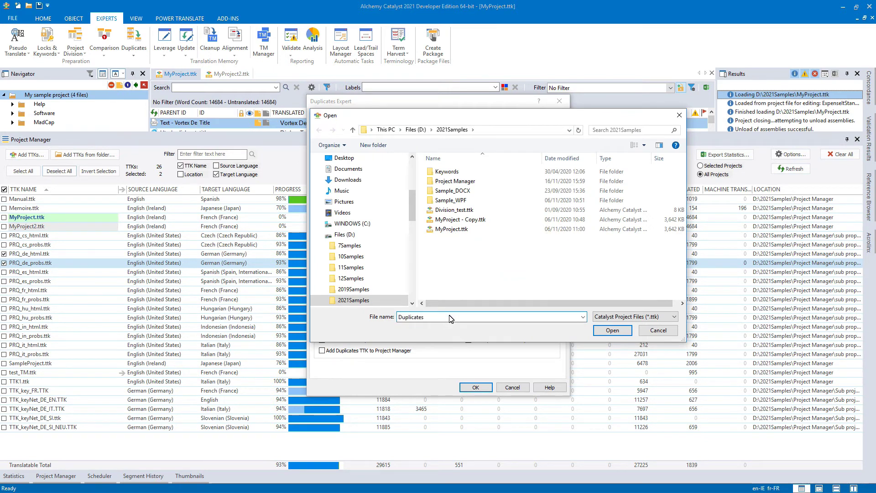
click(617, 329)
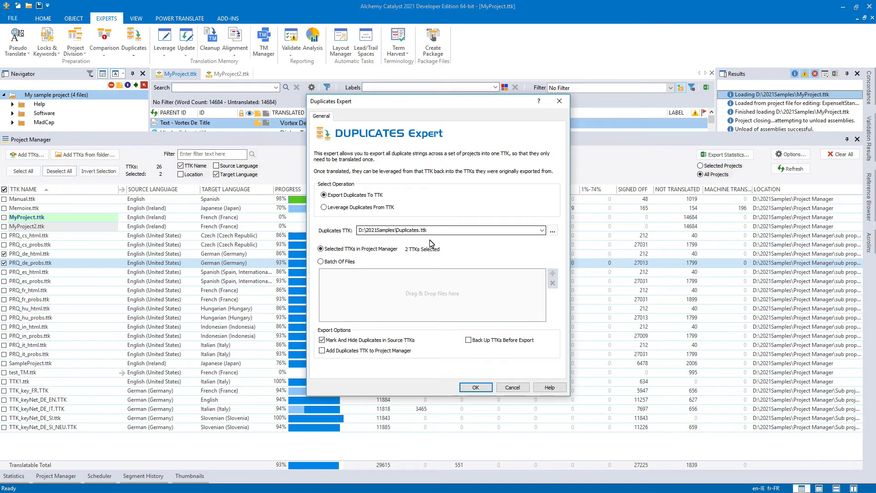
click(322, 351)
click(480, 389)
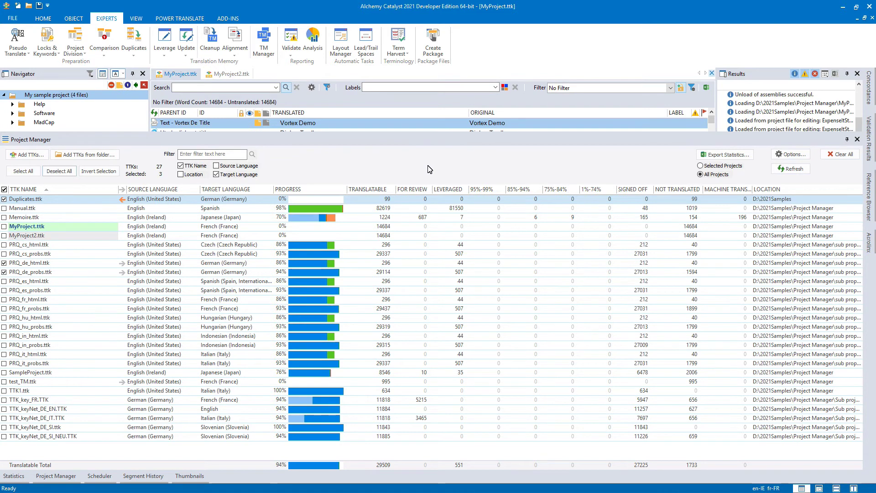
Open Duplicates.ttk from the project list and look through its exported strings.
right_click(79, 204)
click(105, 209)
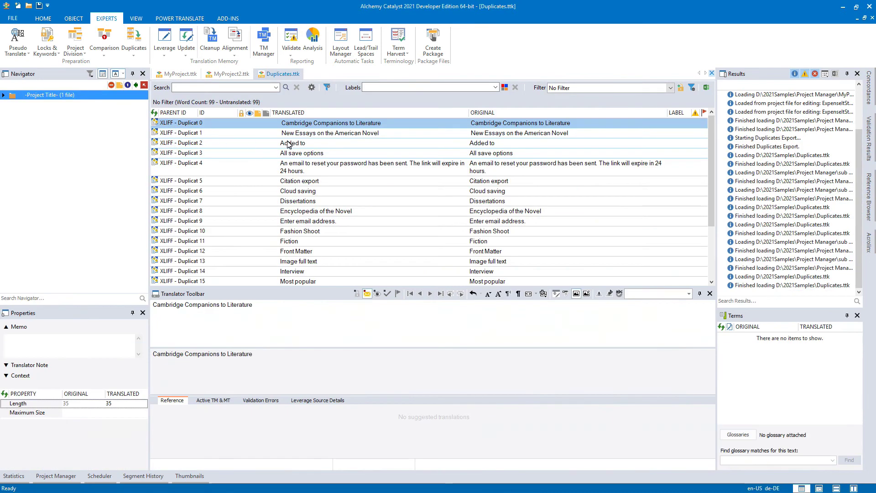
mouse_move(710, 133)
mouse_down()
mouse_move(713, 195)
mouse_move(711, 131)
mouse_up()
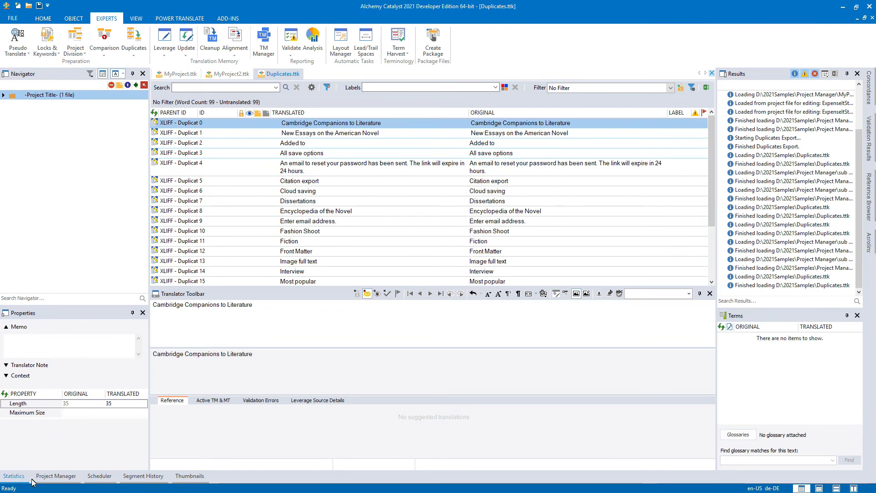
Open PRQ_de_probs.ttk from the Project Manager and sort its strings by label.
click(47, 475)
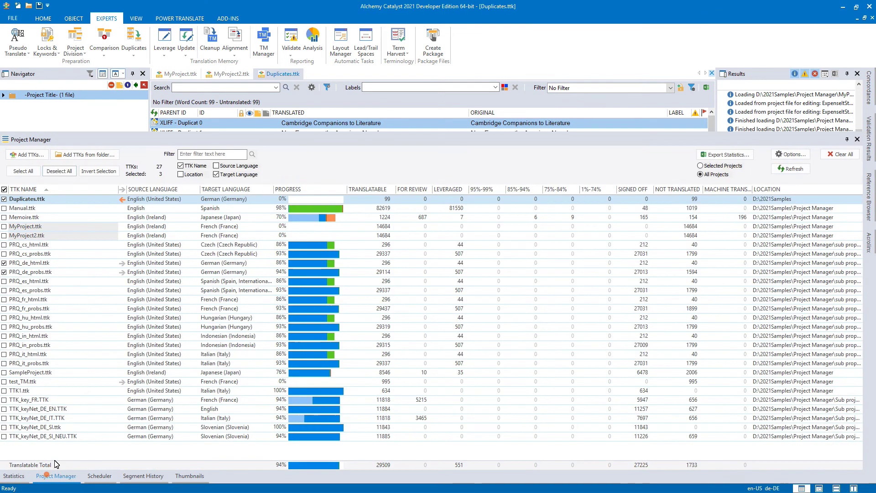
click(45, 274)
right_click(44, 274)
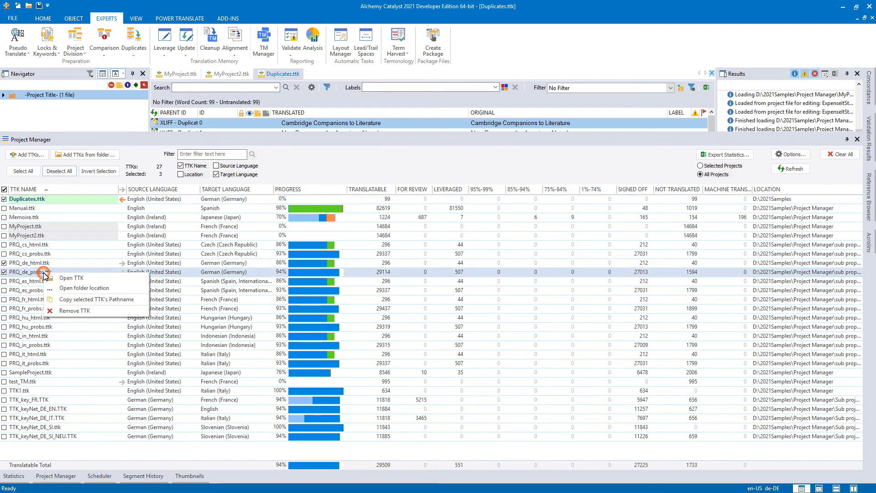
click(72, 278)
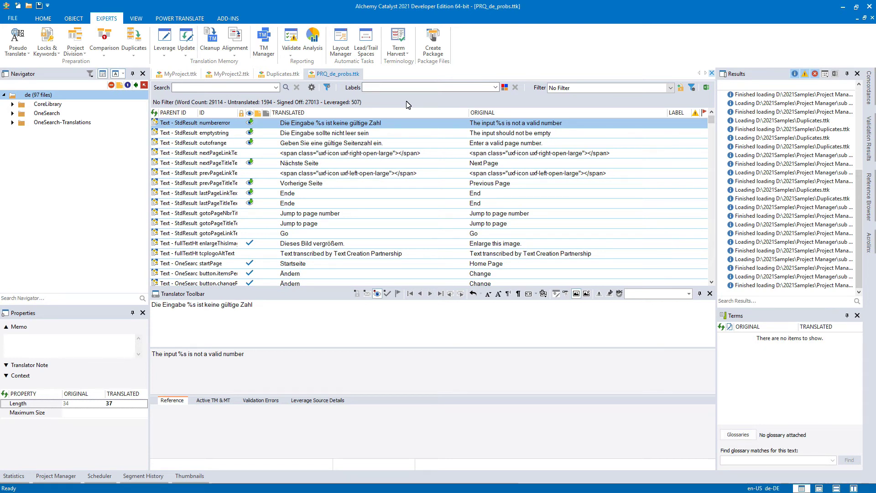
click(680, 114)
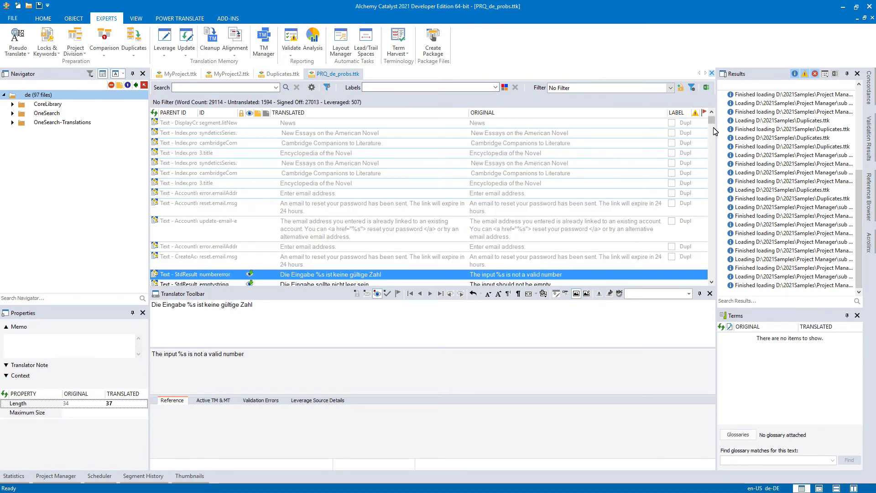
Examine the locked duplicate strings in PRQ_de_probs.ttk, selecting the "View documents added to Selected Items" string to view its text.
click(713, 113)
click(713, 113)
click(713, 113)
click(713, 113)
click(713, 113)
click(360, 137)
click(300, 316)
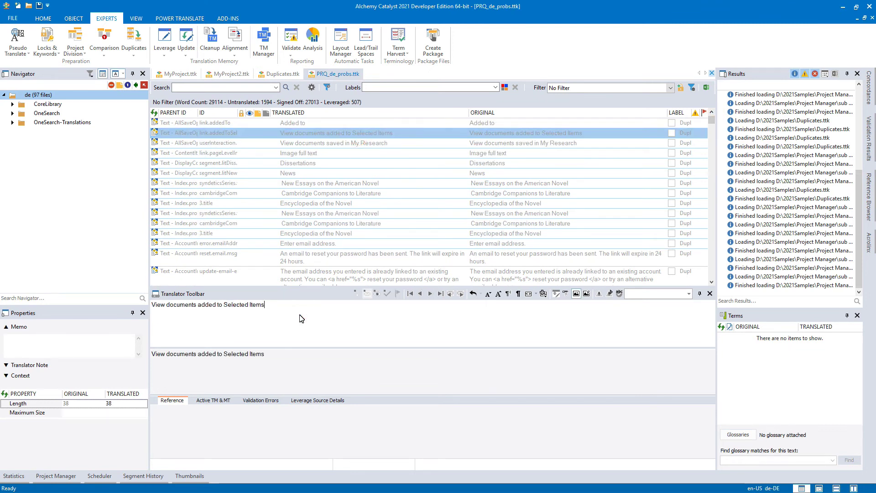
click(713, 113)
click(713, 113)
click(713, 113)
click(713, 113)
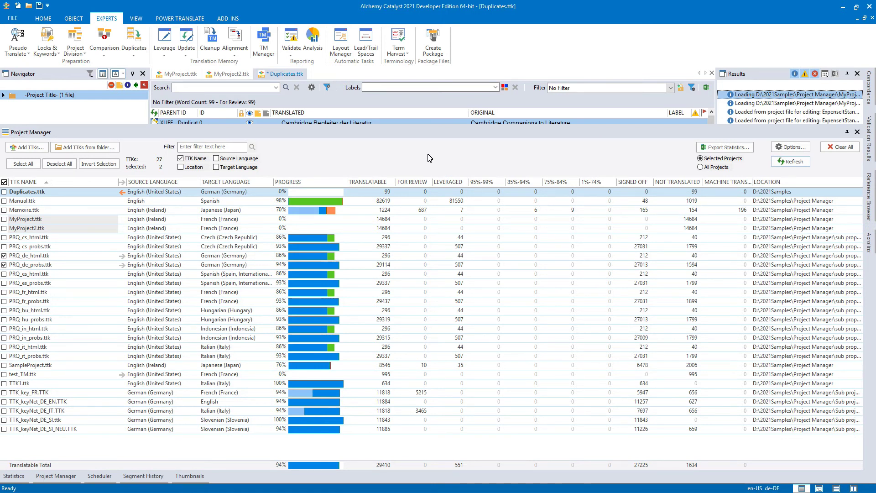
Save the translated Duplicates.ttk and refresh the project statistics in the Project Manager.
click(369, 105)
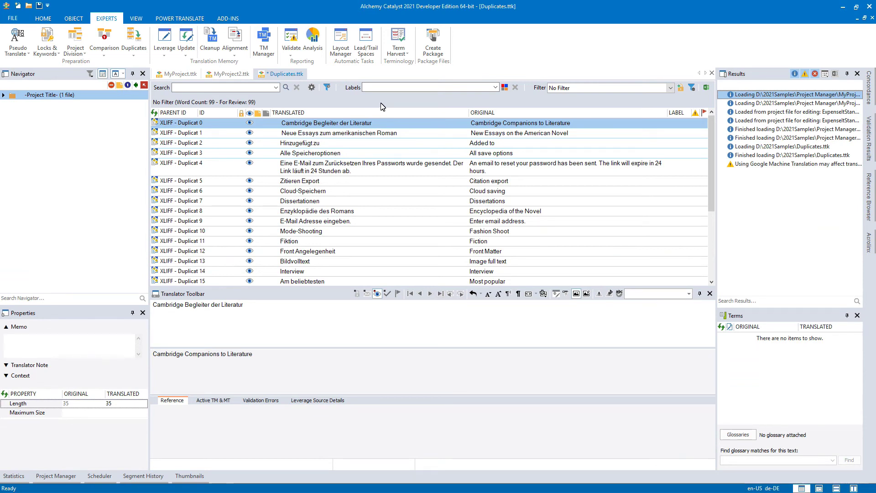
click(38, 5)
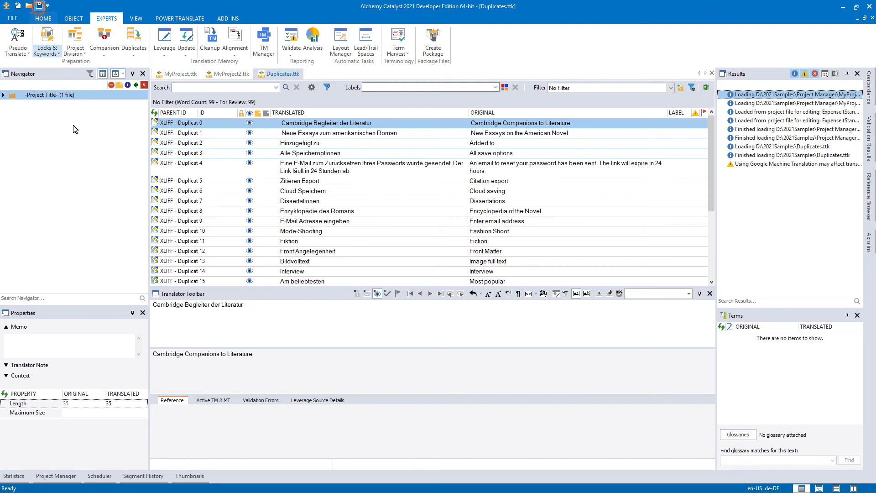
click(58, 475)
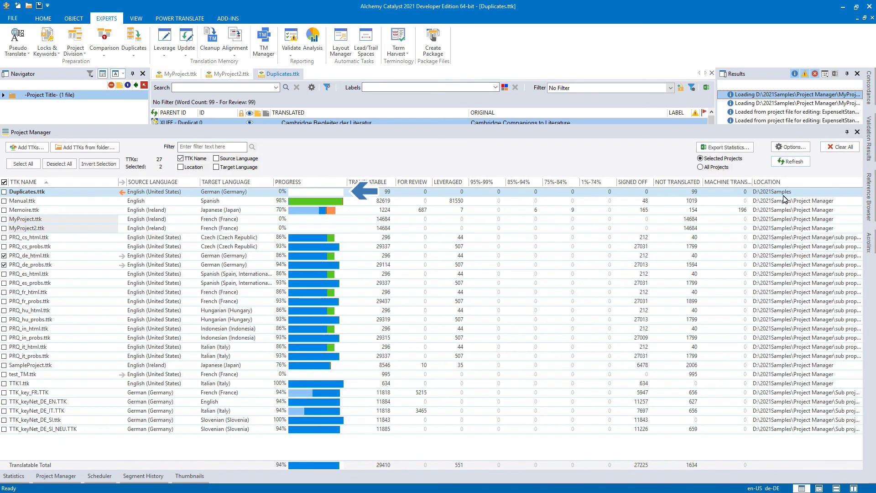
click(792, 163)
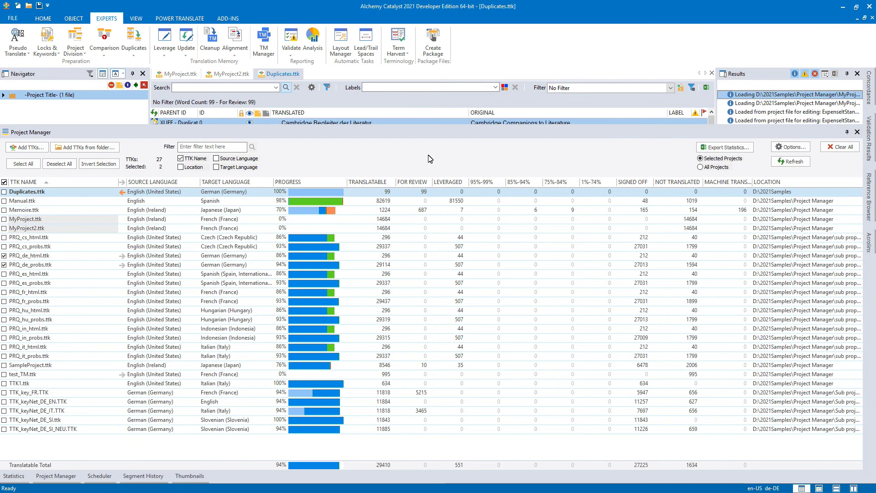
Leverage duplicates from Duplicates.ttk into the TTKs selected in the Project Manager, keeping the default leverage options, and show the project list again.
click(134, 50)
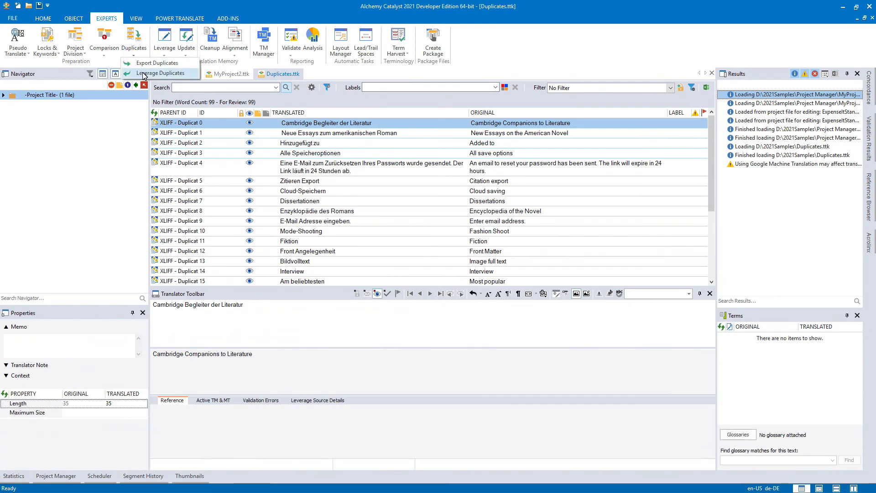
click(143, 73)
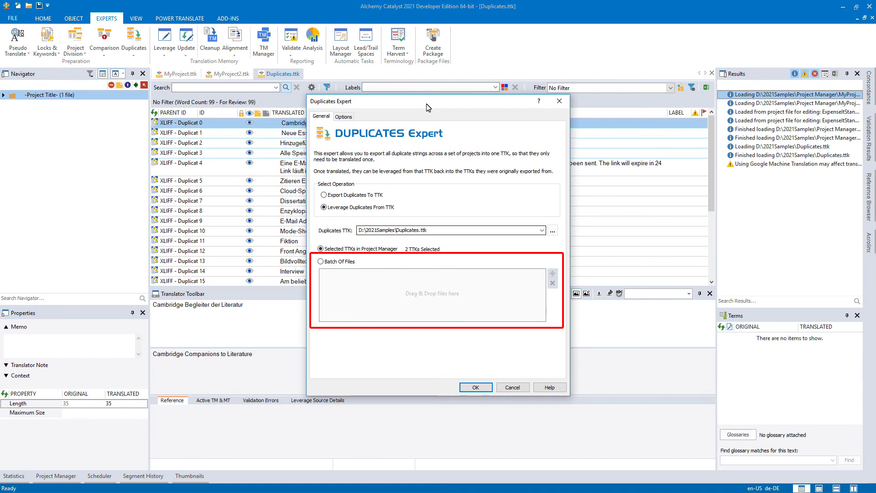
click(344, 117)
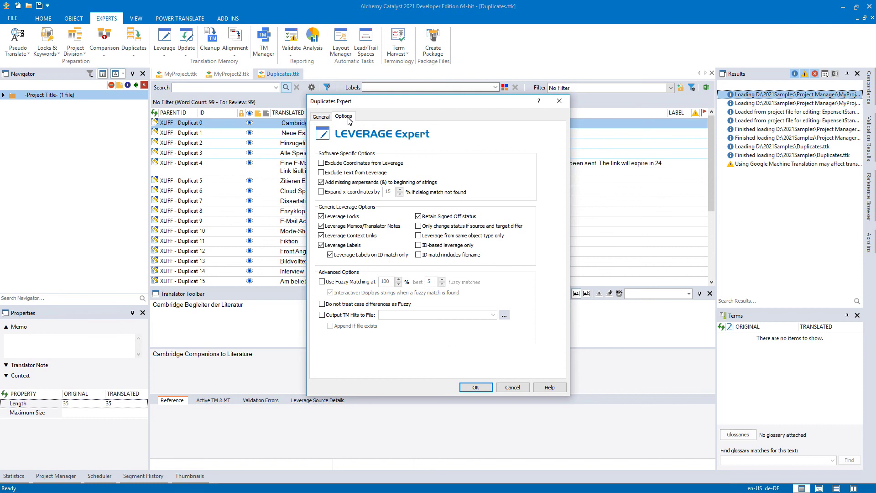
click(473, 388)
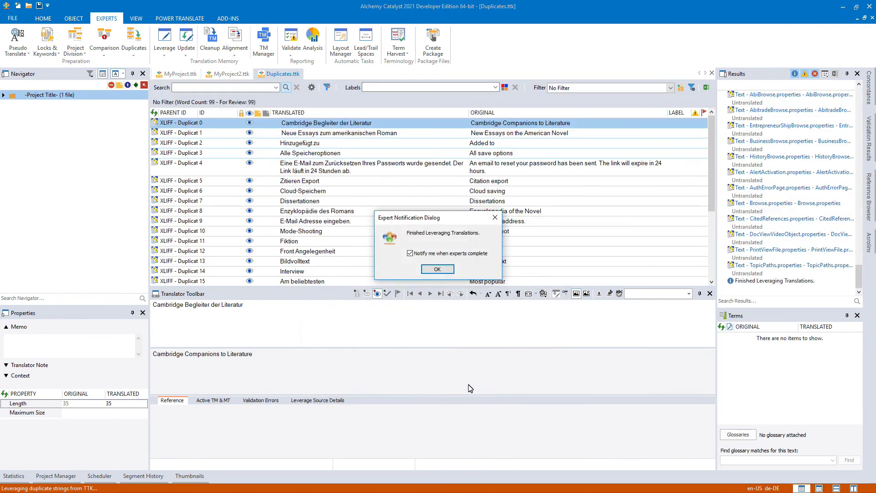
click(449, 270)
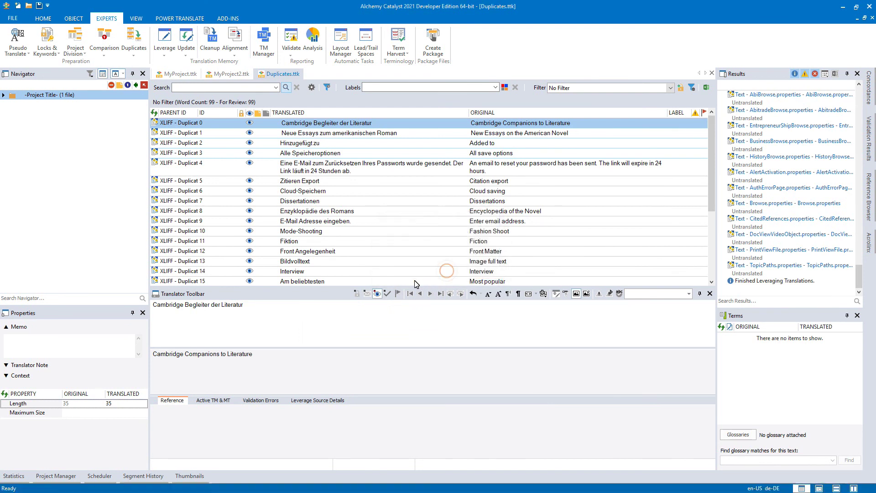
click(60, 476)
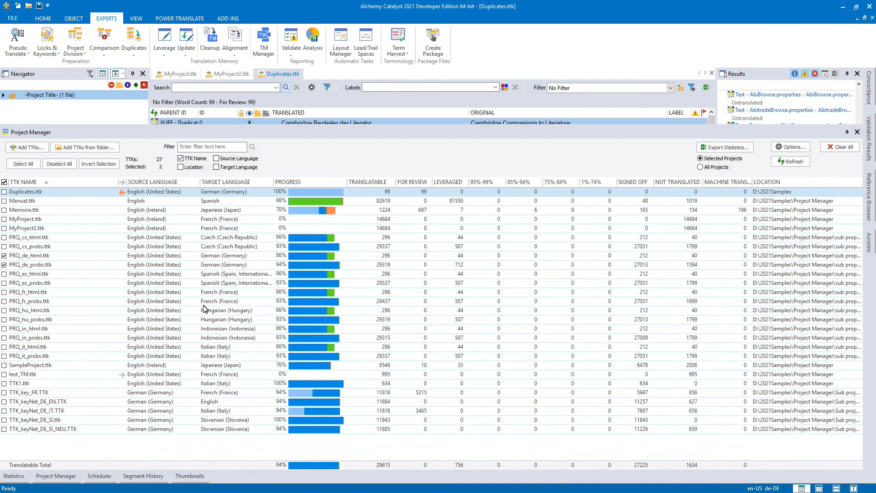